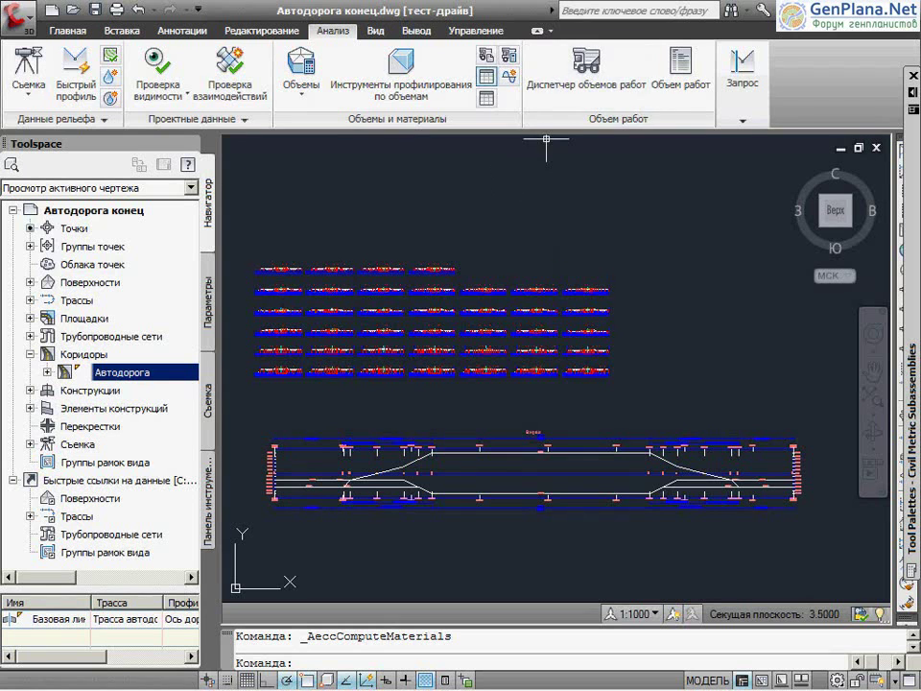
Compute materials for 'Поперечники каждые 20м', assigning Рельеф to both ЧЗ entries and Автодорога Земляное полотно to ЗемПолотно
{"action": "key", "text": "Return"}
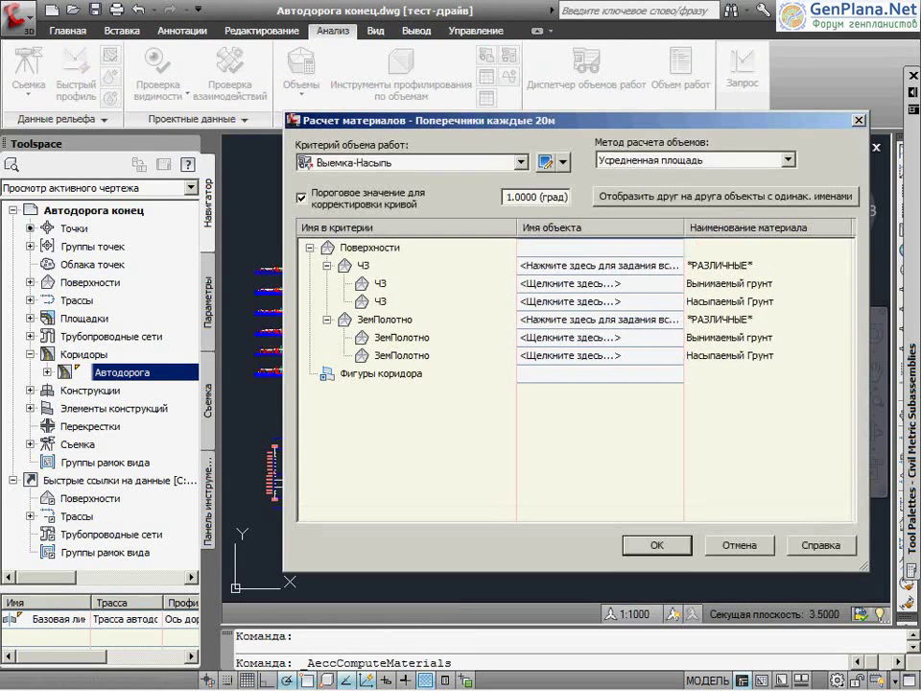
{"action": "left_click", "coordinate": [600, 265]}
{"action": "left_click", "coordinate": [537, 275]}
{"action": "left_click", "coordinate": [600, 319]}
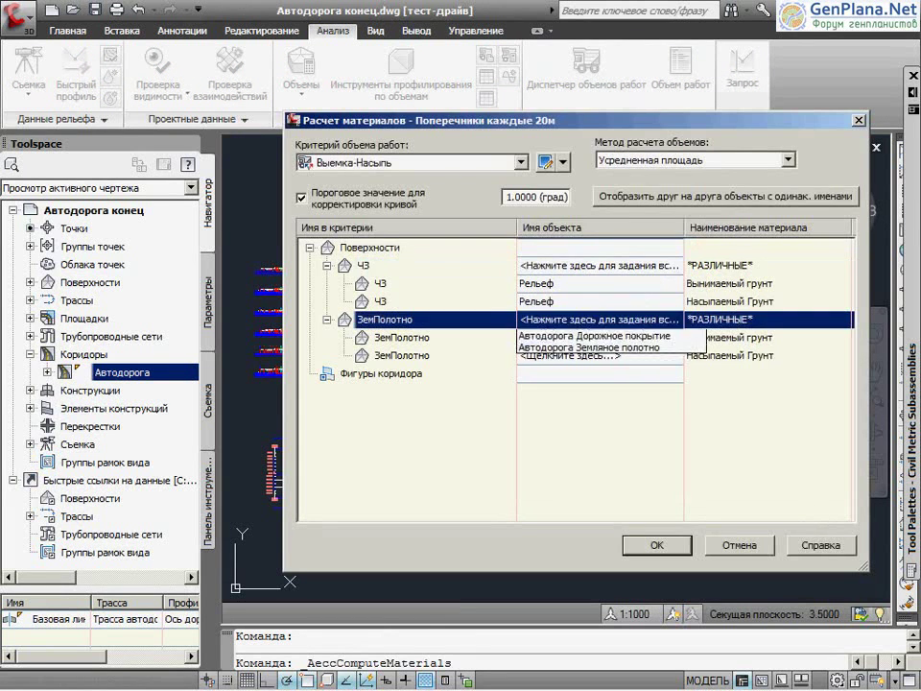
{"action": "left_click", "coordinate": [600, 360]}
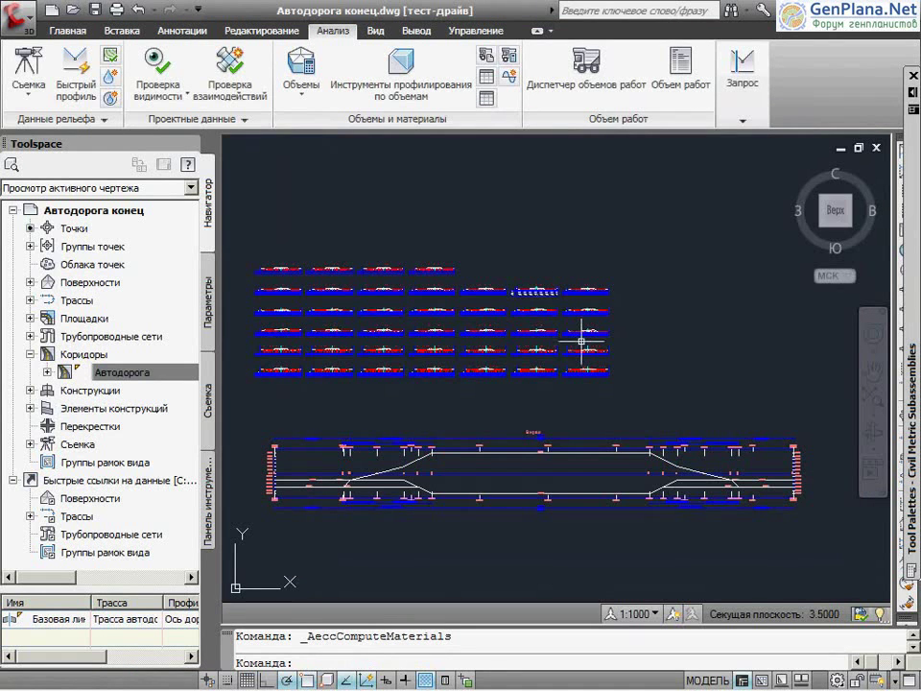
Create a total volume table with default settings and place it beside the road plan
{"action": "scroll", "coordinate": [582, 366], "scroll_direction": "up", "scroll_amount": 5}
{"action": "scroll", "coordinate": [576, 336], "scroll_direction": "up", "scroll_amount": 2}
{"action": "scroll", "coordinate": [518, 316], "scroll_direction": "up", "scroll_amount": 2}
{"action": "scroll", "coordinate": [498, 290], "scroll_direction": "up", "scroll_amount": 1}
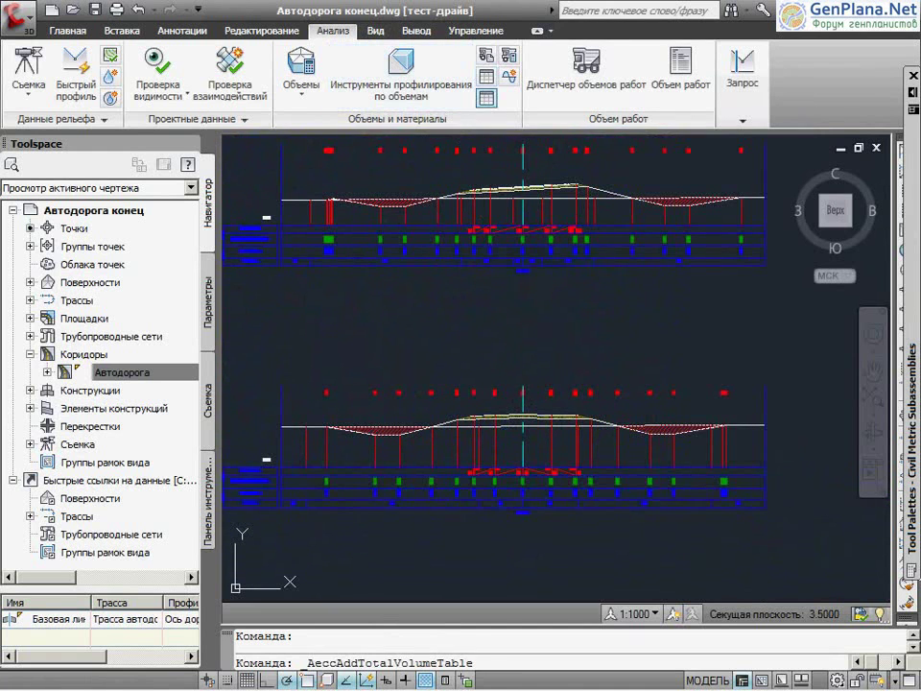
{"action": "left_click", "coordinate": [487, 75]}
{"action": "key", "text": "Return"}
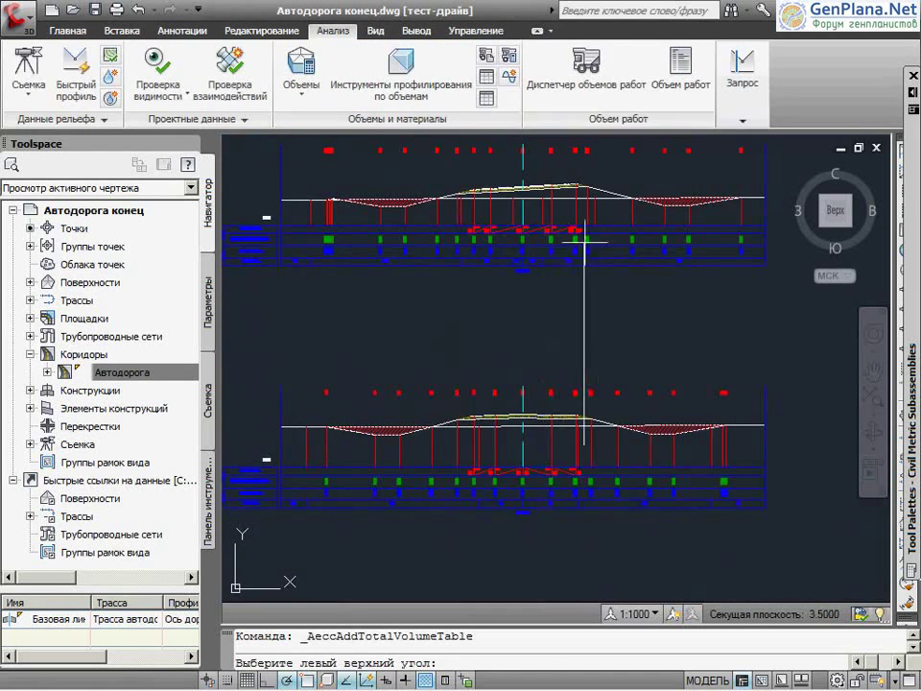
{"action": "scroll", "coordinate": [576, 230], "scroll_direction": "down", "scroll_amount": 3}
{"action": "scroll", "coordinate": [518, 279], "scroll_direction": "down", "scroll_amount": 2}
{"action": "scroll", "coordinate": [506, 294], "scroll_direction": "down", "scroll_amount": 1}
{"action": "scroll", "coordinate": [416, 331], "scroll_direction": "down", "scroll_amount": 3}
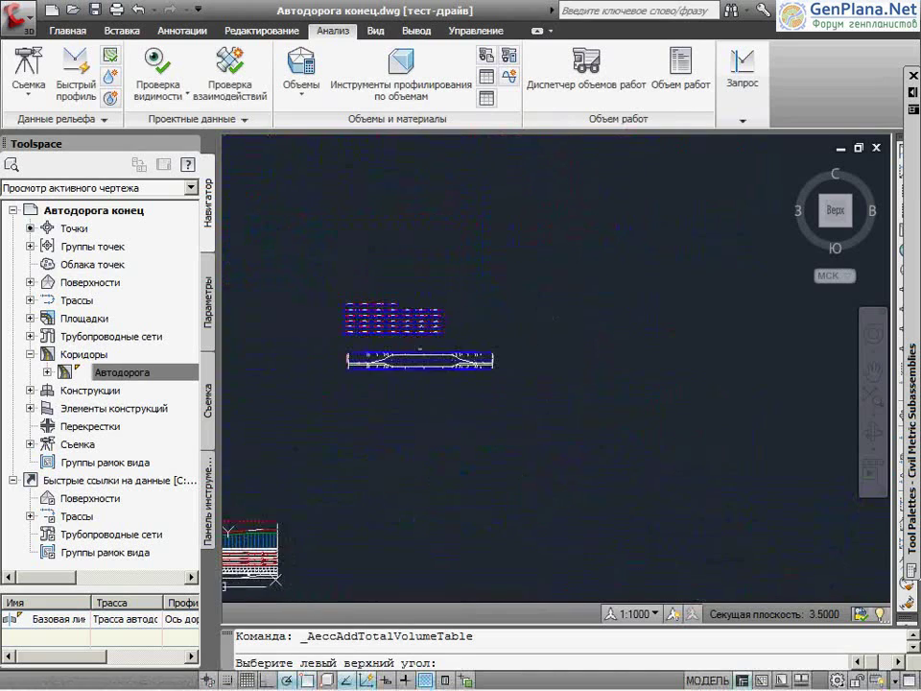
{"action": "left_click", "coordinate": [525, 301]}
Pan and zoom to inspect the total volume table's headings and totals
{"action": "middle_click_drag", "start_coordinate": [525, 301], "coordinate": [438, 300]}
{"action": "scroll", "coordinate": [515, 429], "scroll_direction": "up", "scroll_amount": 2}
{"action": "scroll", "coordinate": [515, 429], "scroll_direction": "up", "scroll_amount": 3}
{"action": "scroll", "coordinate": [516, 430], "scroll_direction": "up", "scroll_amount": 3}
{"action": "scroll", "coordinate": [559, 343], "scroll_direction": "up", "scroll_amount": 1}
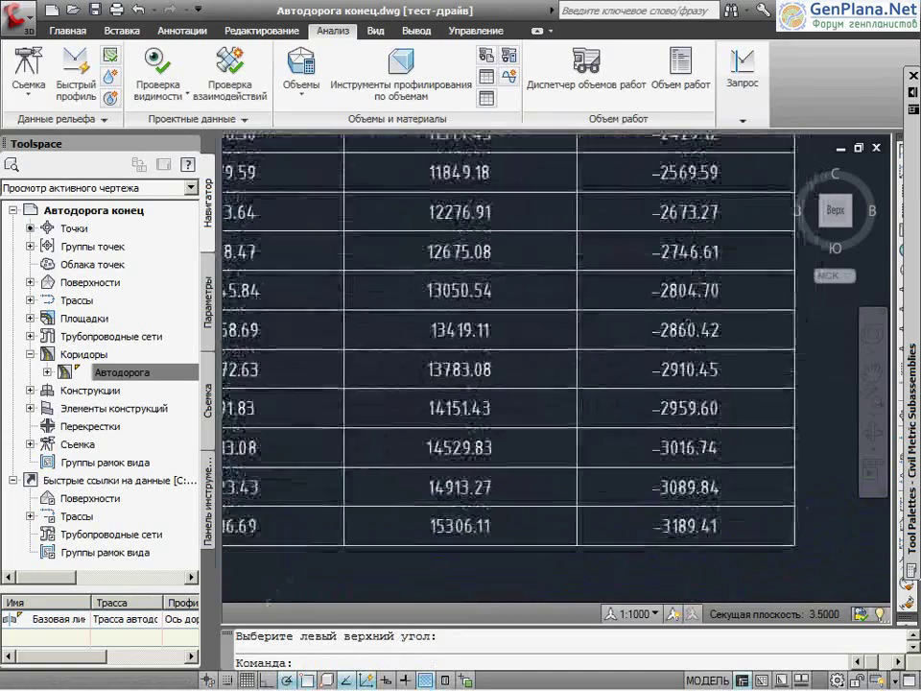
{"action": "middle_click_drag", "start_coordinate": [506, 376], "coordinate": [583, 377]}
{"action": "mouse_move", "coordinate": [499, 154]}
{"action": "middle_mouse_down"}
{"action": "mouse_move", "coordinate": [479, 331]}
{"action": "mouse_move", "coordinate": [557, 386]}
{"action": "middle_mouse_up"}
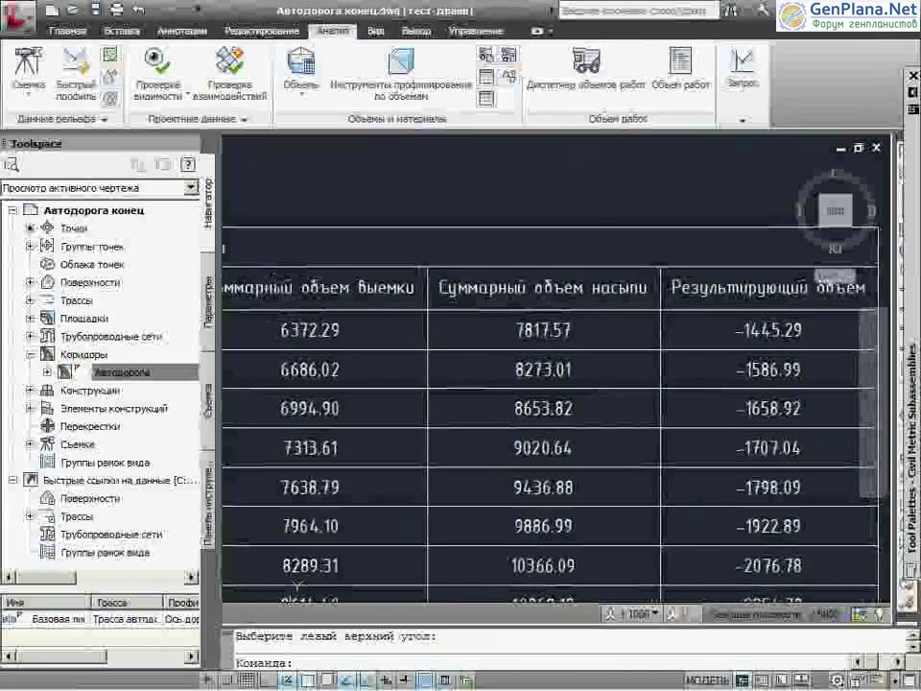
{"action": "scroll", "coordinate": [570, 376], "scroll_direction": "down", "scroll_amount": 5}
{"action": "scroll", "coordinate": [570, 376], "scroll_direction": "down", "scroll_amount": 5}
{"action": "middle_click_drag", "start_coordinate": [376, 342], "coordinate": [545, 336]}
{"action": "scroll", "coordinate": [545, 336], "scroll_direction": "up", "scroll_amount": 5}
{"action": "scroll", "coordinate": [545, 336], "scroll_direction": "up", "scroll_amount": 2}
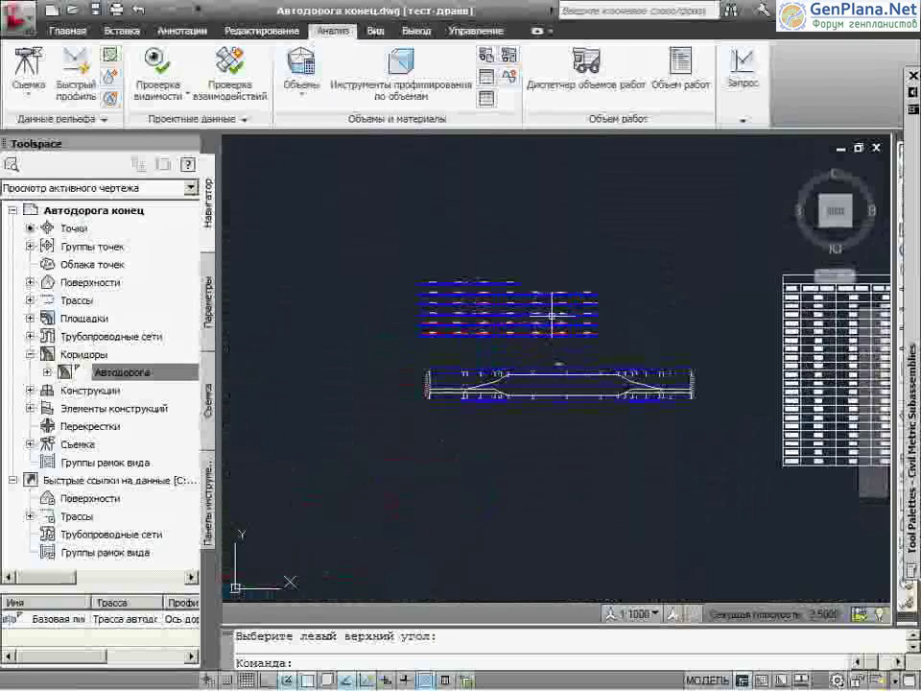
Edit the section material list and add a new material named Асфальтобетон1
{"action": "left_click", "coordinate": [486, 54]}
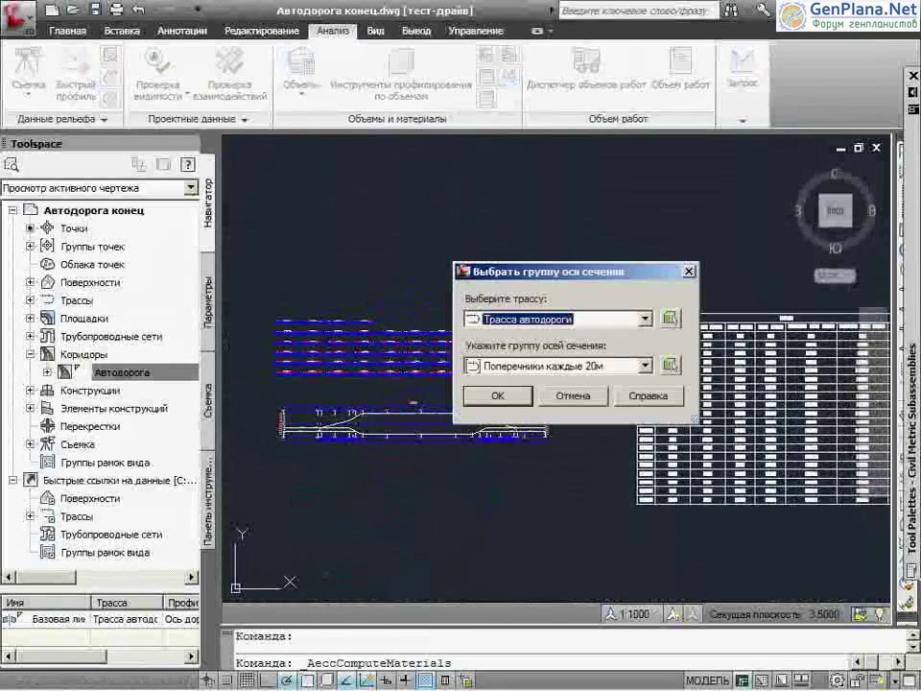
{"action": "left_click", "coordinate": [498, 451]}
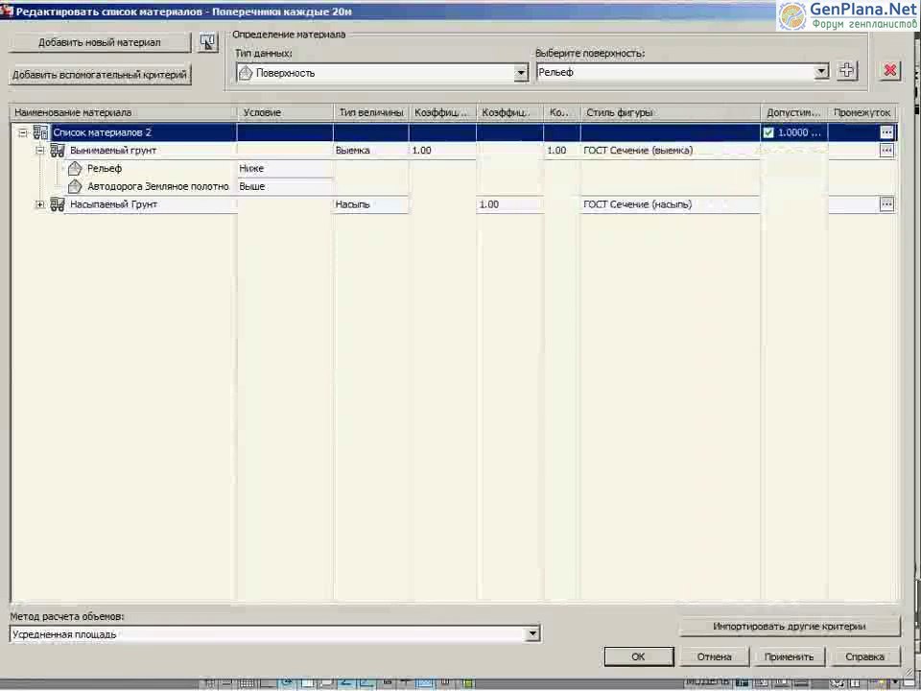
{"action": "left_click", "coordinate": [100, 42]}
{"action": "left_click", "coordinate": [96, 186]}
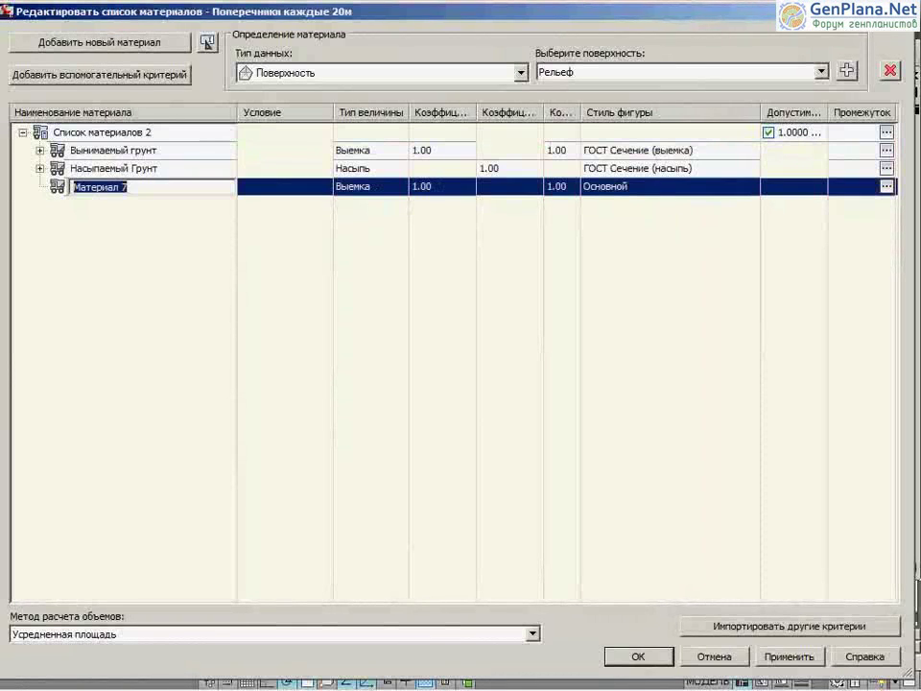
{"action": "type", "text": "Асфальтобетон1"}
{"action": "key", "text": "Return"}
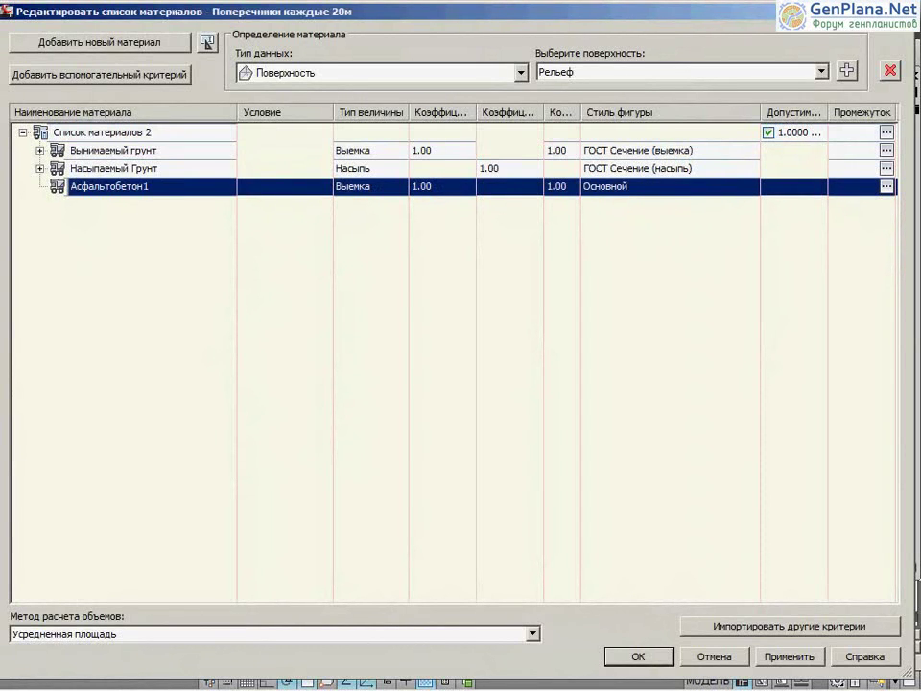
Make Асфальтобетон1 a Конструкции material from Автодорога Мощение1 with style ГОСТ Асфальтобетон (первый слой)
{"action": "left_click", "coordinate": [400, 187]}
{"action": "left_click", "coordinate": [365, 249]}
{"action": "left_click", "coordinate": [521, 72]}
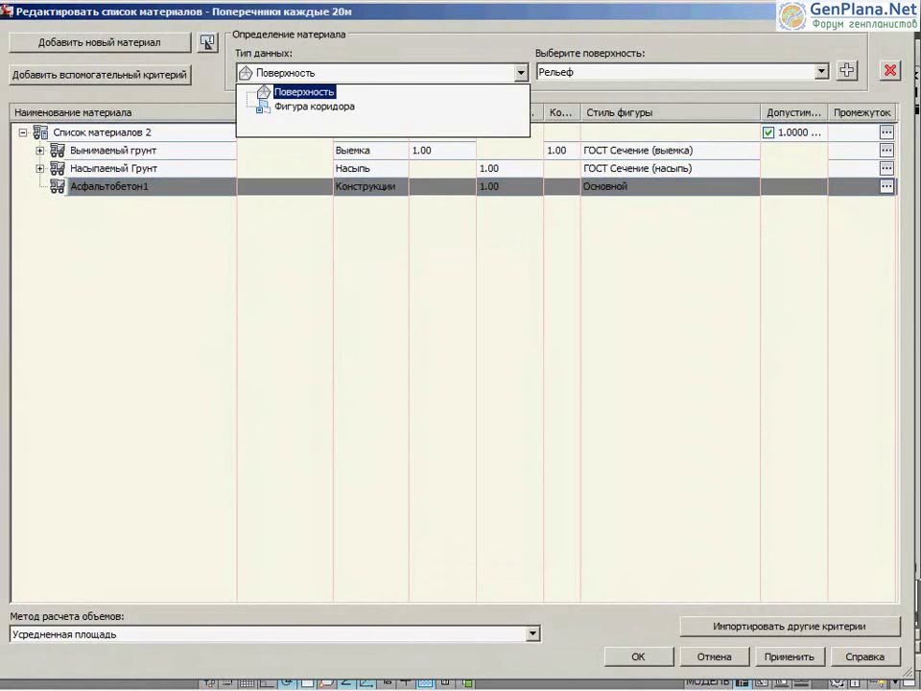
{"action": "left_click", "coordinate": [288, 103]}
{"action": "left_click", "coordinate": [847, 70]}
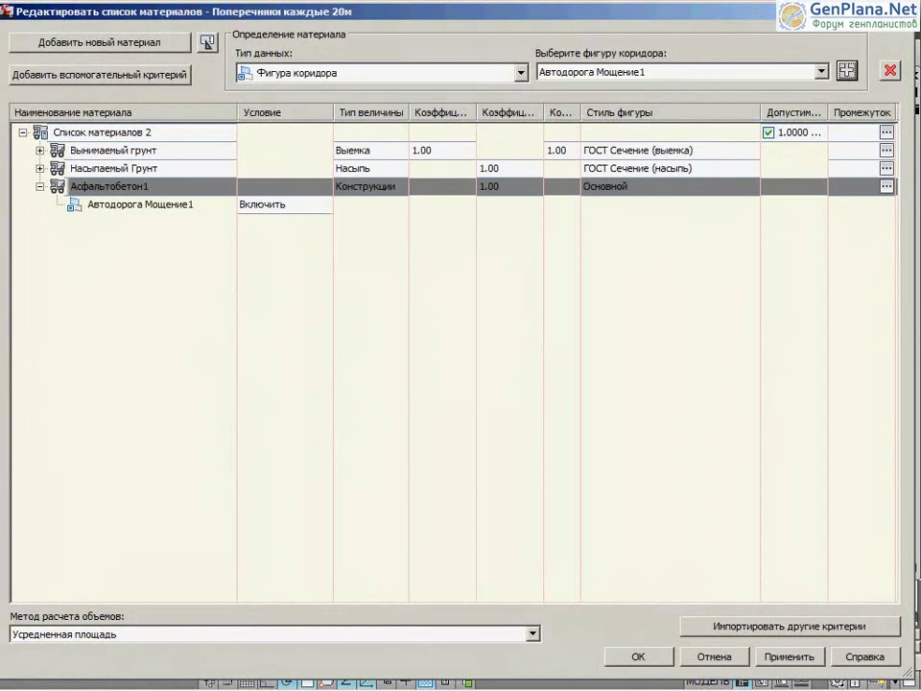
{"action": "left_click", "coordinate": [622, 186]}
{"action": "left_click", "coordinate": [637, 335]}
{"action": "scroll", "coordinate": [570, 480], "scroll_direction": "up", "scroll_amount": 5}
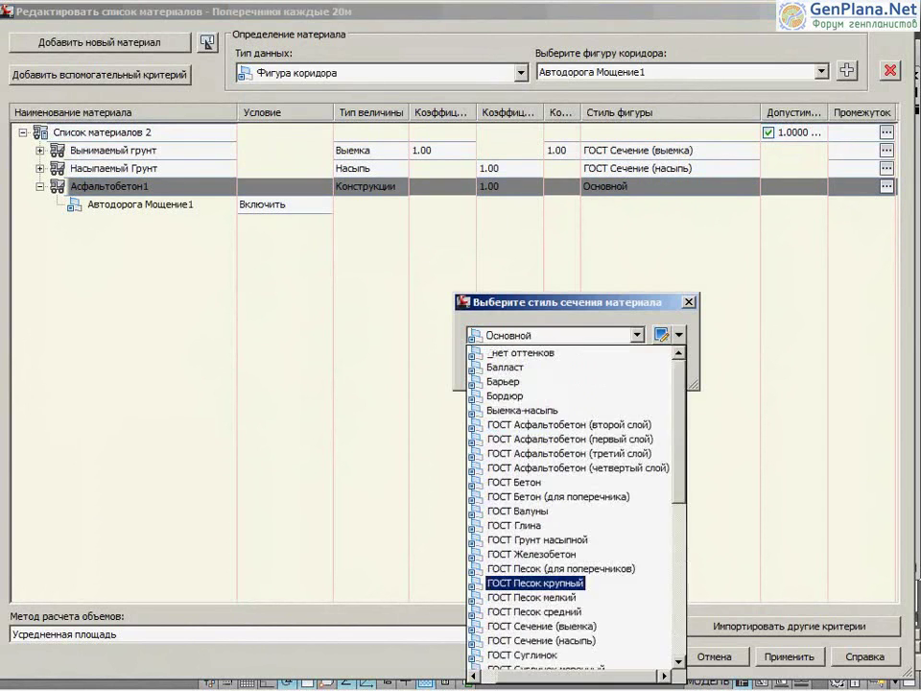
{"action": "left_click", "coordinate": [532, 439]}
{"action": "left_click", "coordinate": [500, 366]}
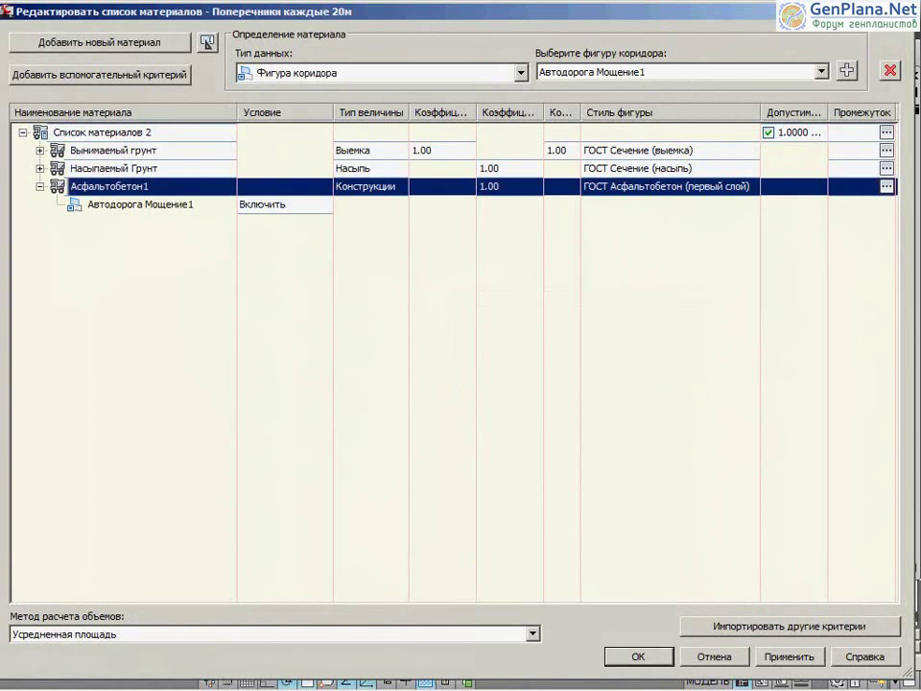
{"action": "left_click", "coordinate": [85, 42]}
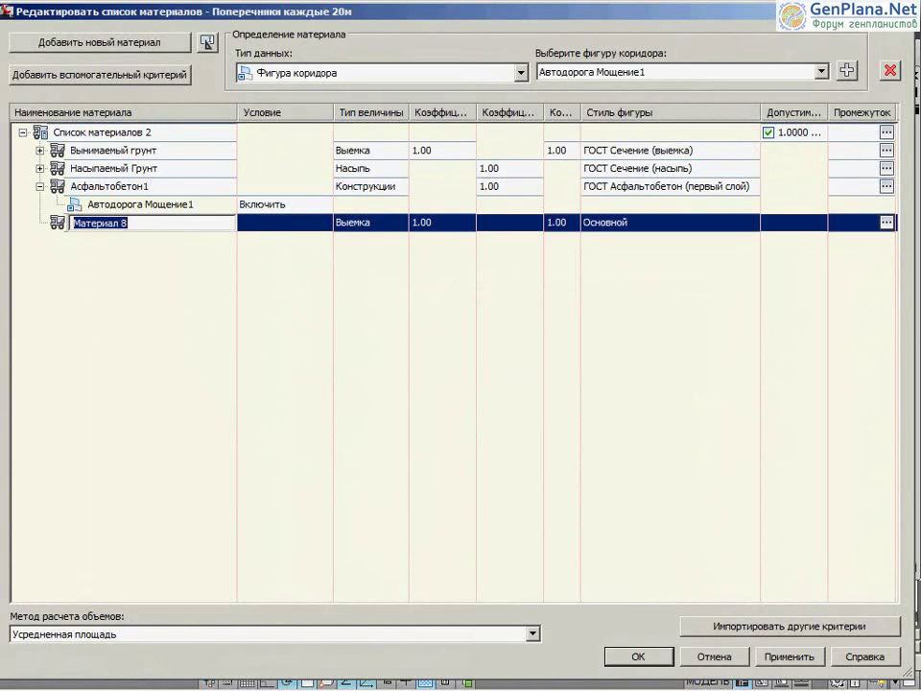
Name the new material Асфальтобетон2, type Конструкции, using the Автодорога Мощение2 shape
{"action": "type", "text": "Асфальтобетон2"}
{"action": "key", "text": "Return"}
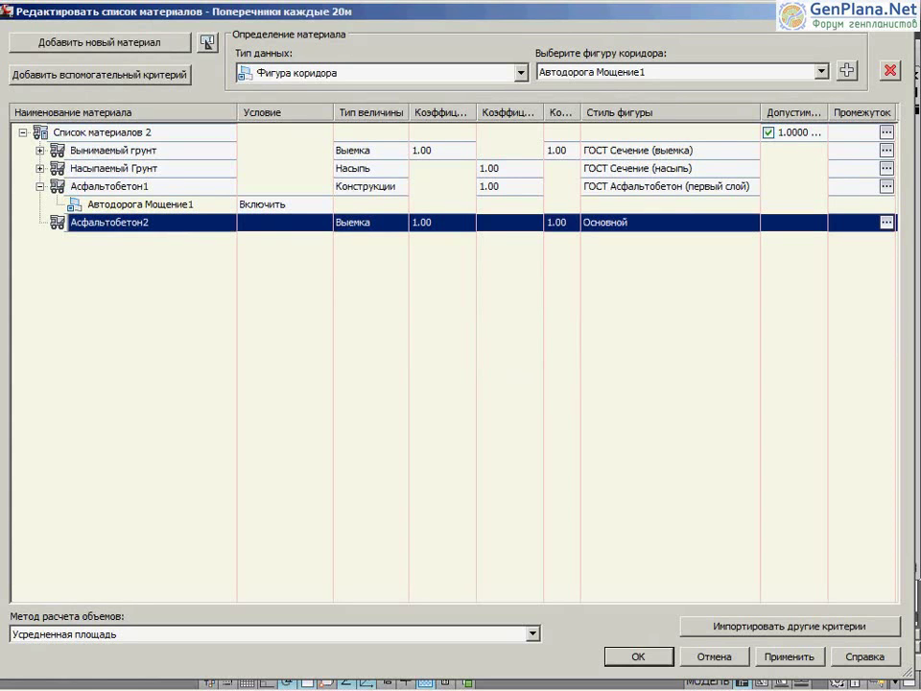
{"action": "left_click", "coordinate": [400, 222]}
{"action": "left_click", "coordinate": [364, 286]}
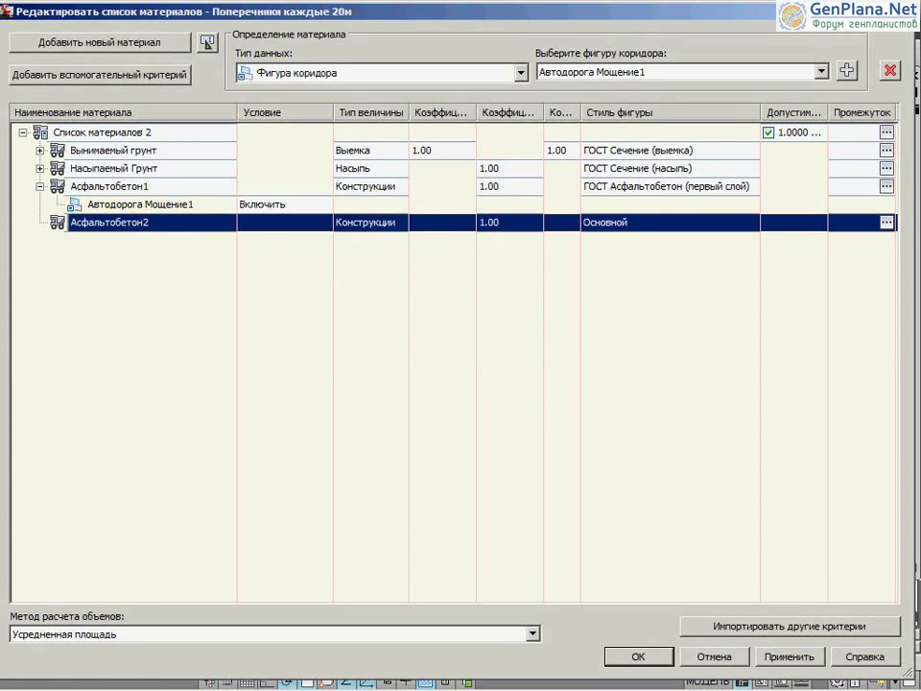
{"action": "left_click", "coordinate": [822, 71]}
{"action": "left_click", "coordinate": [592, 99]}
{"action": "left_click", "coordinate": [846, 70]}
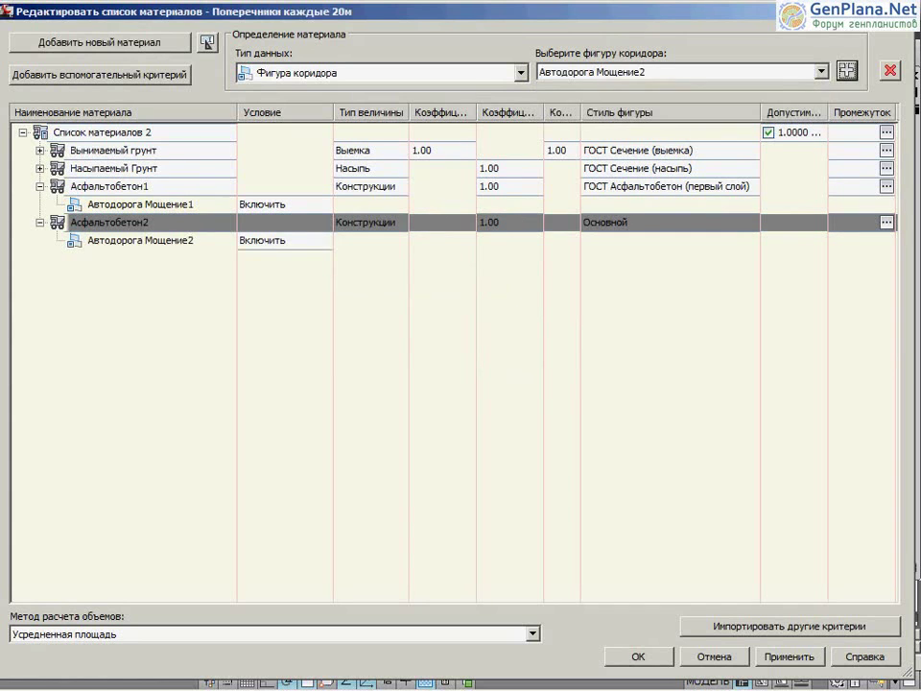
Add material Щебень1 as Конструкции using the Автодорога База shape
{"action": "left_click", "coordinate": [100, 43]}
{"action": "type", "text": "А"}
{"action": "key", "text": "BackSpace"}
{"action": "type", "text": "Щебень1"}
{"action": "key", "text": "Return"}
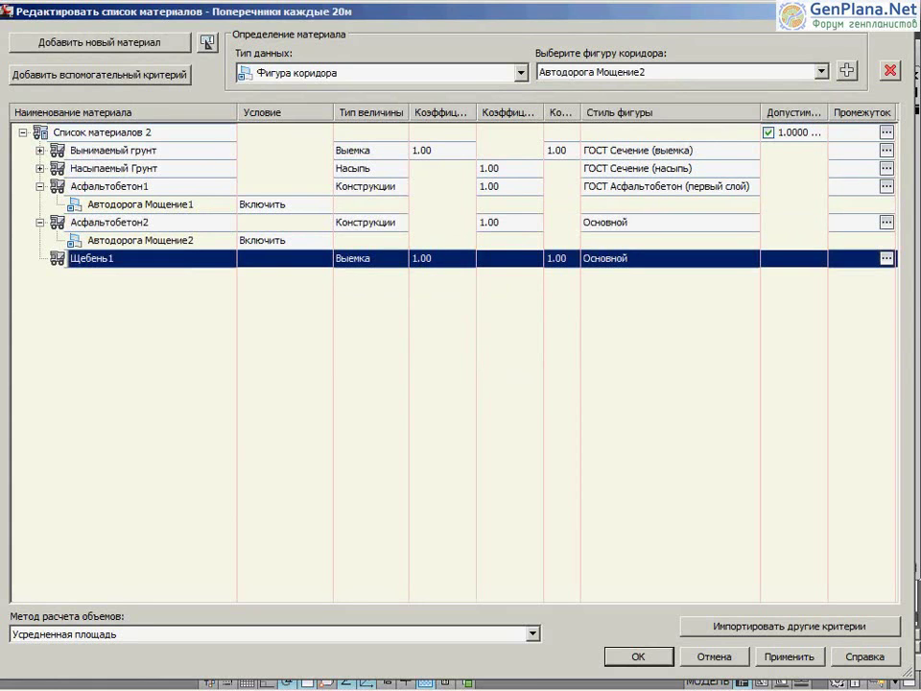
{"action": "left_click", "coordinate": [371, 258]}
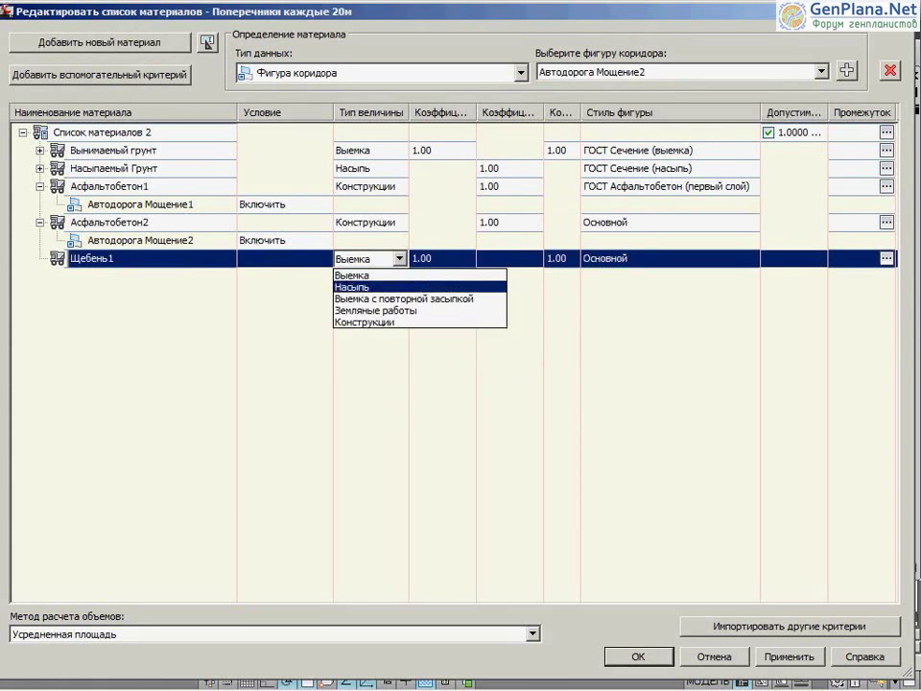
{"action": "left_click", "coordinate": [374, 321]}
{"action": "left_click", "coordinate": [822, 71]}
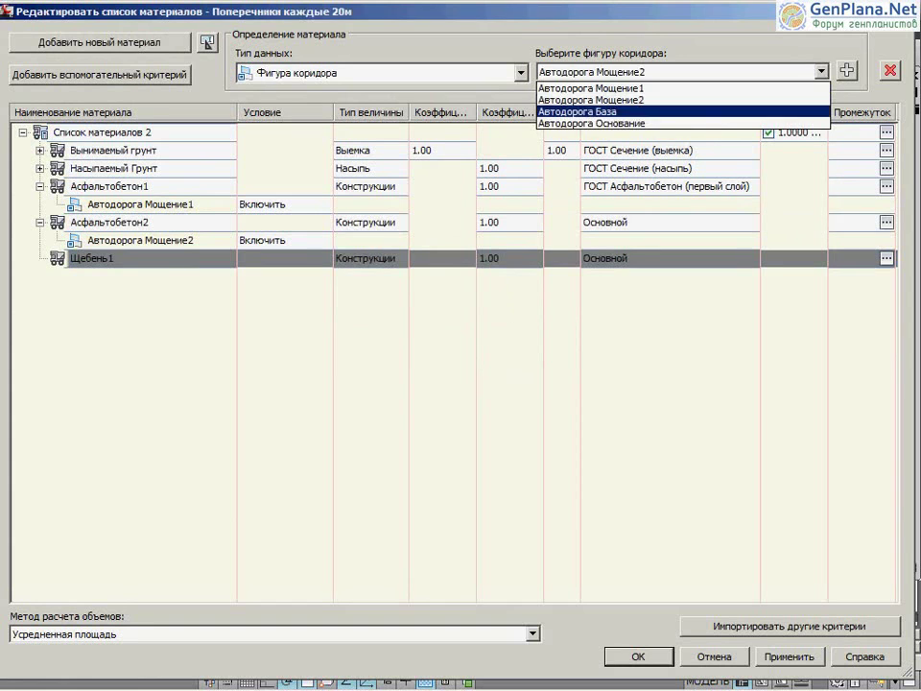
{"action": "left_click", "coordinate": [589, 112]}
{"action": "left_click", "coordinate": [846, 71]}
Style Асфальтобетон2 as ГОСТ Асфальтобетон (второй слой) and Щебень1 as ГОСТ Грунт насыпной
{"action": "left_click", "coordinate": [615, 221]}
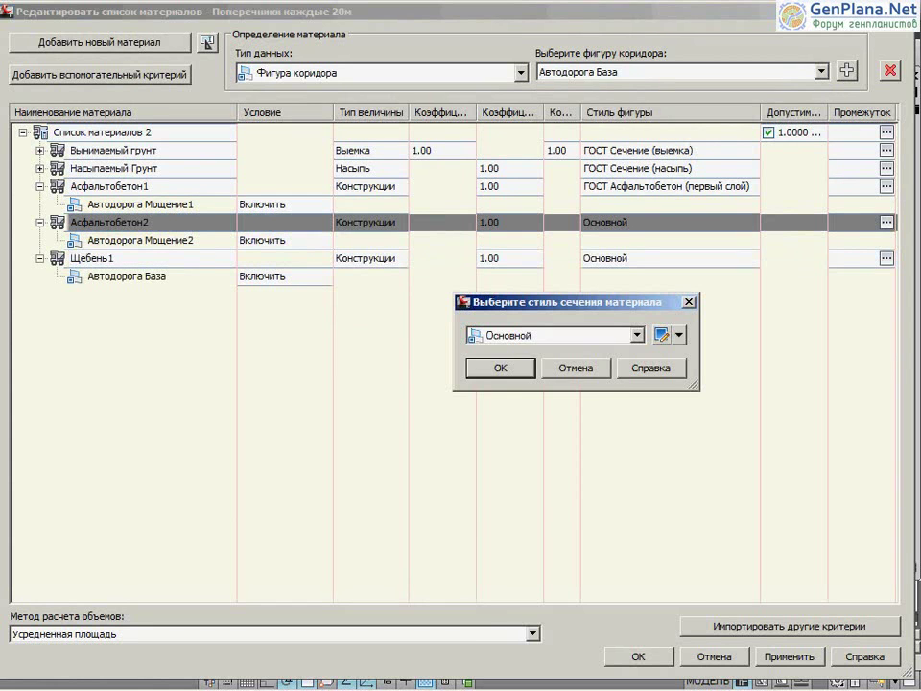
{"action": "left_click", "coordinate": [637, 335]}
{"action": "scroll", "coordinate": [538, 432], "scroll_direction": "up", "scroll_amount": 3}
{"action": "scroll", "coordinate": [537, 432], "scroll_direction": "up", "scroll_amount": 4}
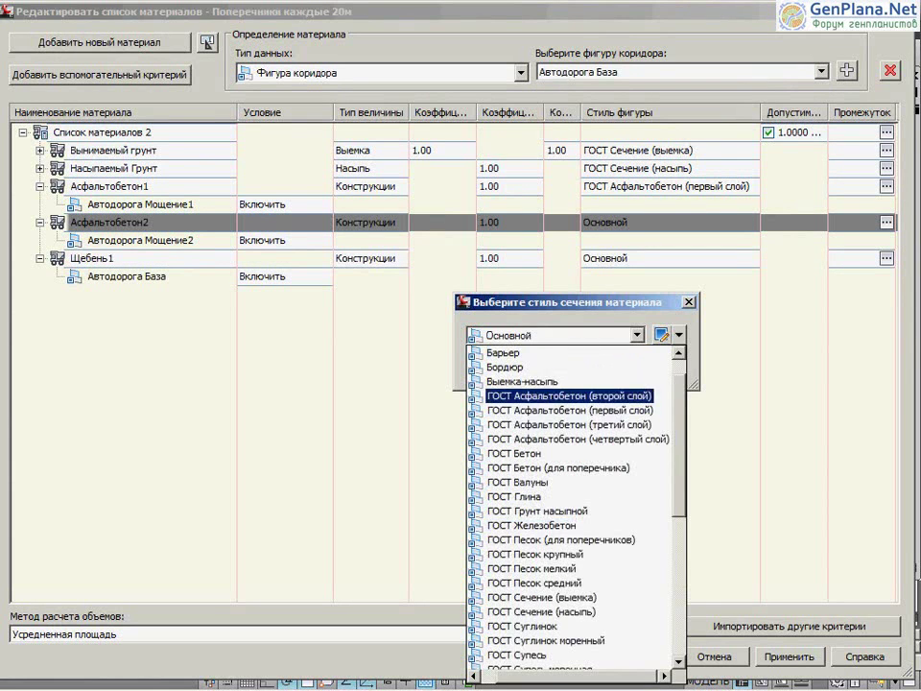
{"action": "left_click", "coordinate": [567, 396]}
{"action": "left_click", "coordinate": [500, 368]}
{"action": "left_click", "coordinate": [624, 259]}
{"action": "left_click", "coordinate": [637, 335]}
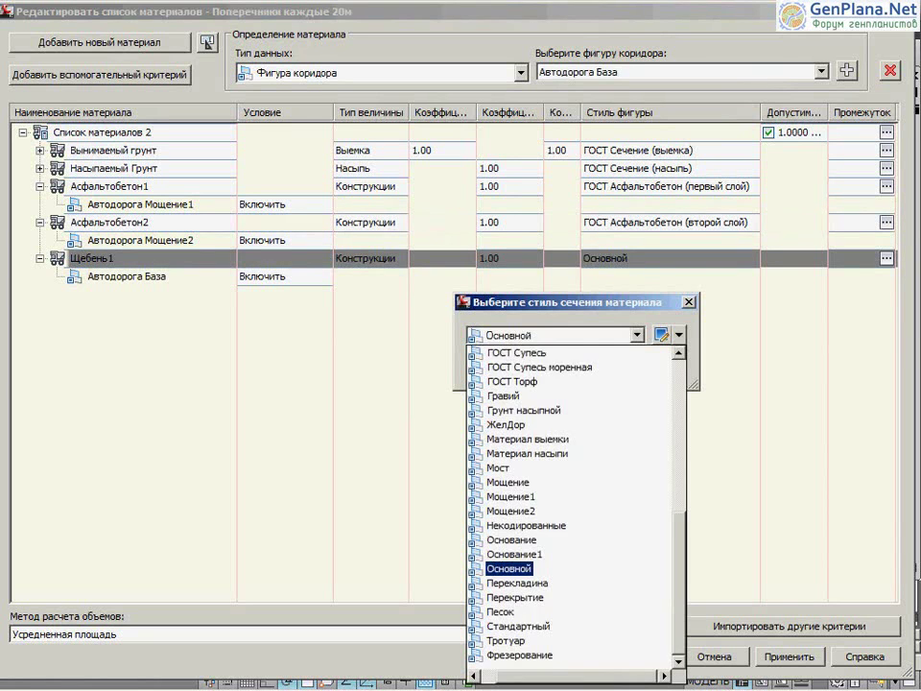
{"action": "scroll", "coordinate": [574, 499], "scroll_direction": "up", "scroll_amount": 1}
{"action": "scroll", "coordinate": [574, 499], "scroll_direction": "up", "scroll_amount": 1}
{"action": "scroll", "coordinate": [574, 499], "scroll_direction": "up", "scroll_amount": 2}
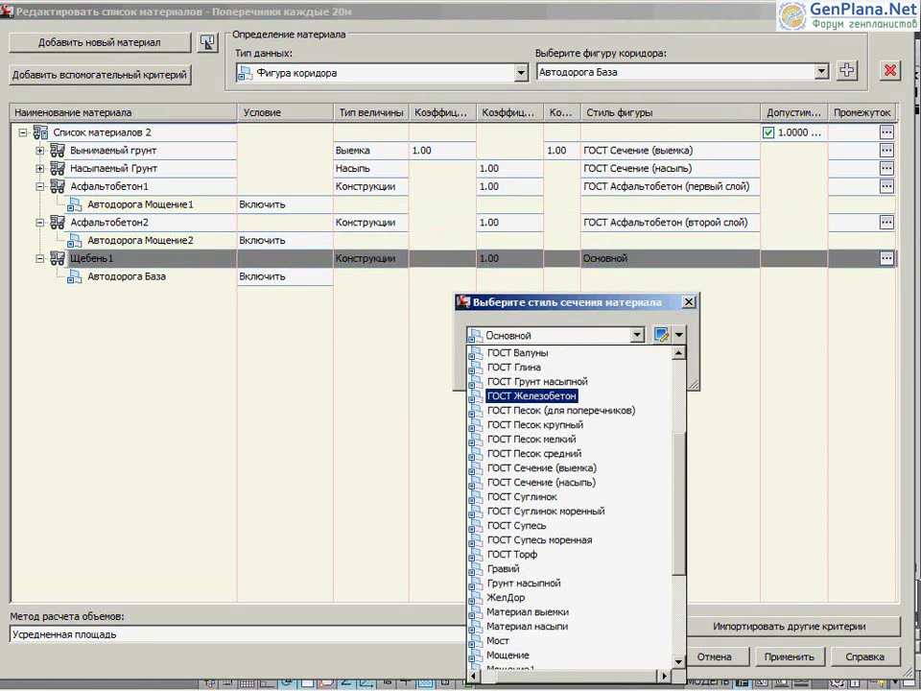
{"action": "left_click", "coordinate": [538, 381]}
{"action": "left_click", "coordinate": [500, 368]}
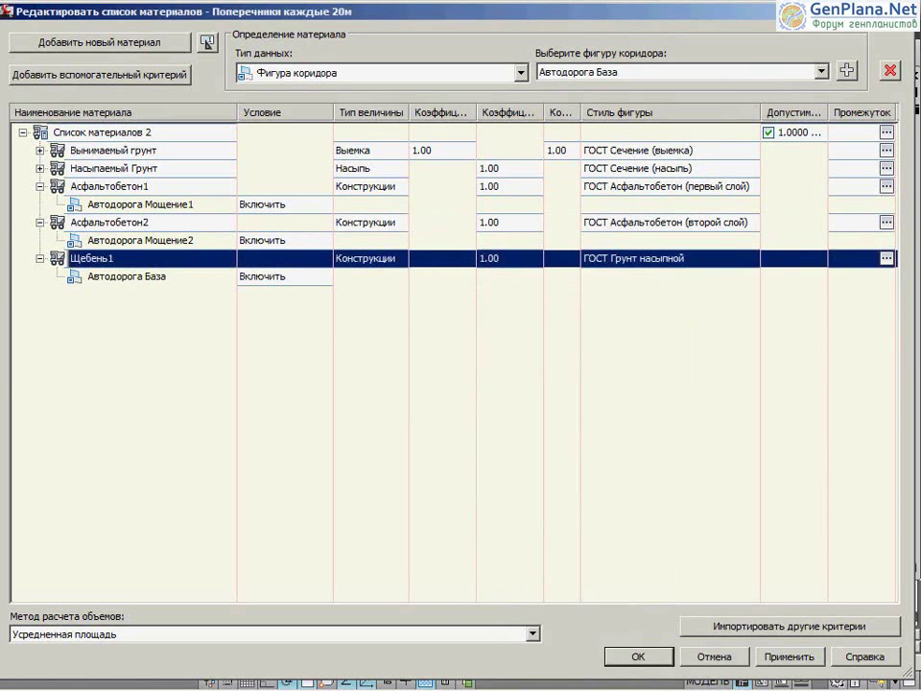
Add material Щебень2 as Конструкции using the Автодорога Основание shape
{"action": "left_click", "coordinate": [100, 43]}
{"action": "left_click", "coordinate": [101, 294]}
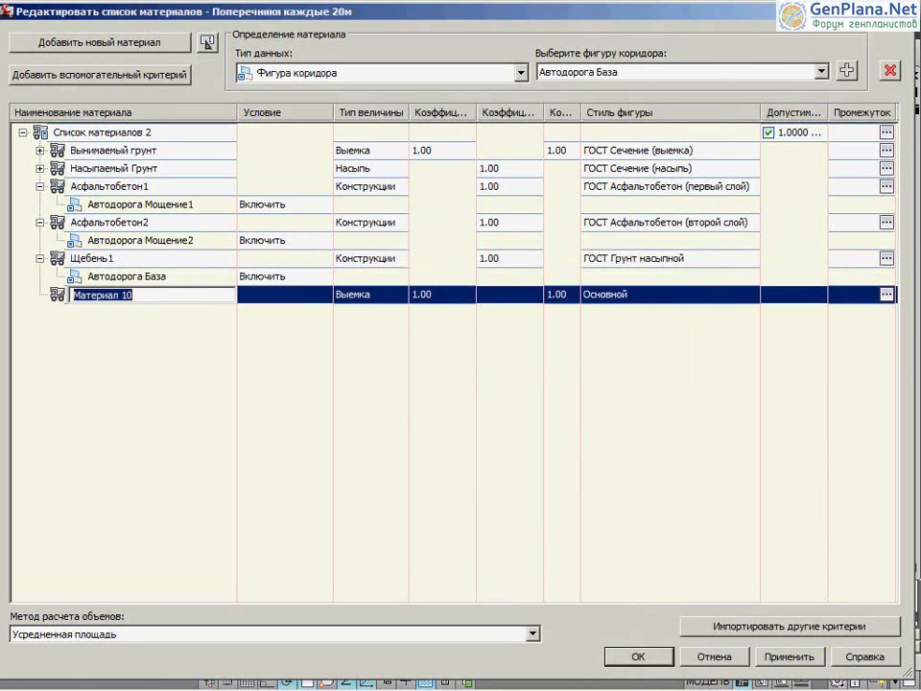
{"action": "type", "text": "Щебень2"}
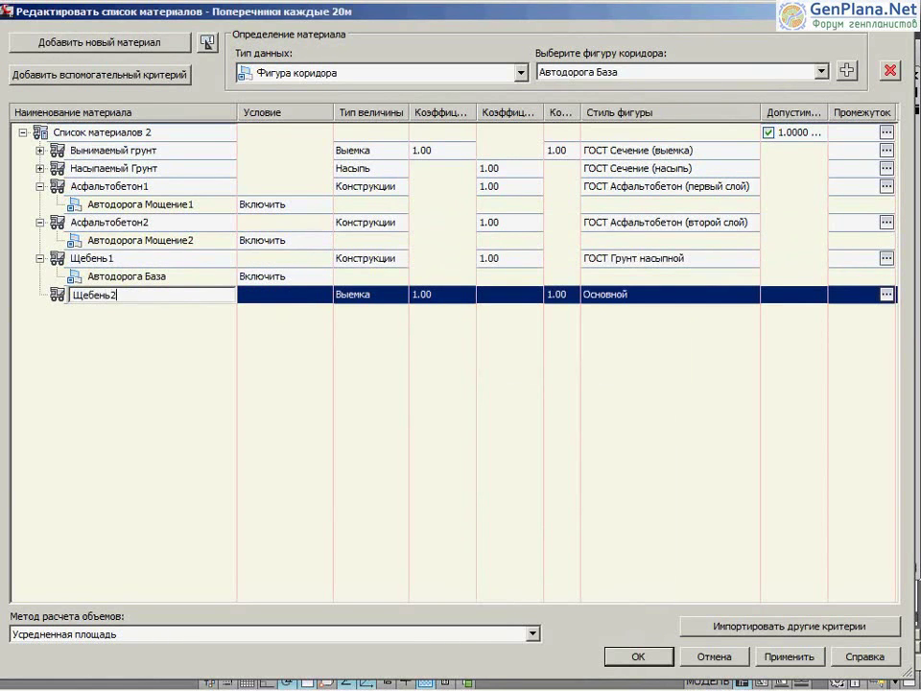
{"action": "key", "text": "Return"}
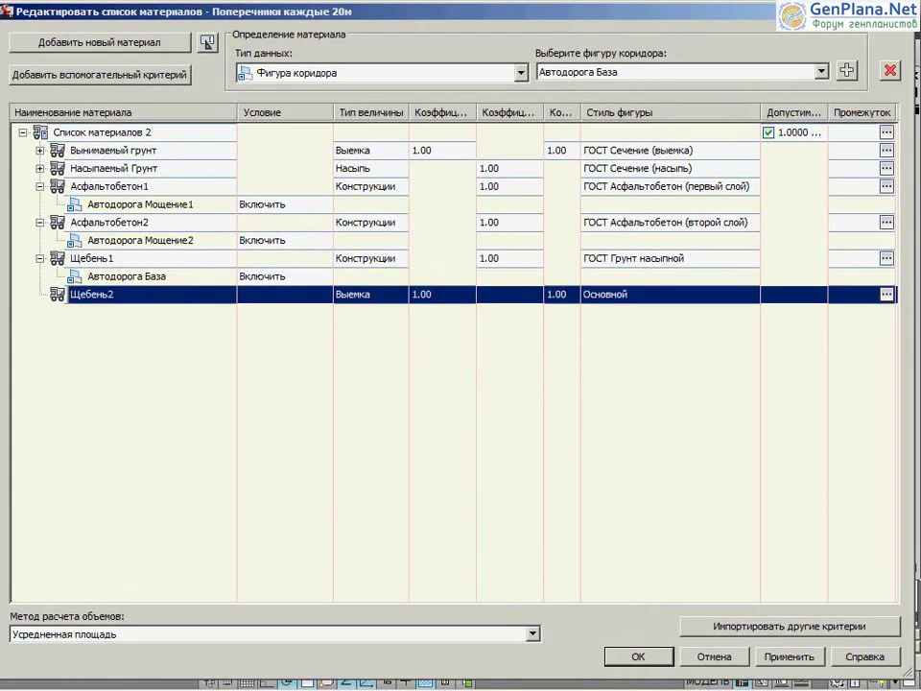
{"action": "left_click", "coordinate": [822, 72]}
{"action": "key", "text": "Escape"}
{"action": "left_click", "coordinate": [399, 295]}
{"action": "key", "text": "Down"}
{"action": "key", "text": "Down"}
{"action": "key", "text": "Down"}
{"action": "key", "text": "Down"}
{"action": "key", "text": "Return"}
{"action": "left_click", "coordinate": [822, 72]}
{"action": "left_click", "coordinate": [595, 123]}
{"action": "left_click", "coordinate": [846, 70]}
Give Щебень2 the ГОСТ Грунт насыпной style and confirm the material list
{"action": "left_click", "coordinate": [887, 293]}
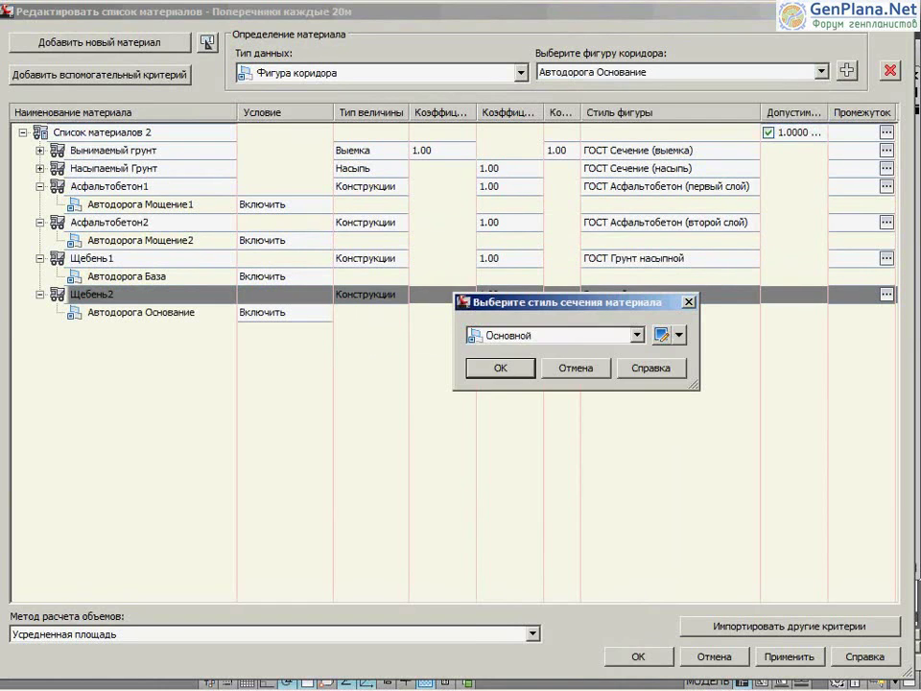
{"action": "left_click", "coordinate": [637, 334]}
{"action": "scroll", "coordinate": [576, 432], "scroll_direction": "up", "scroll_amount": 6}
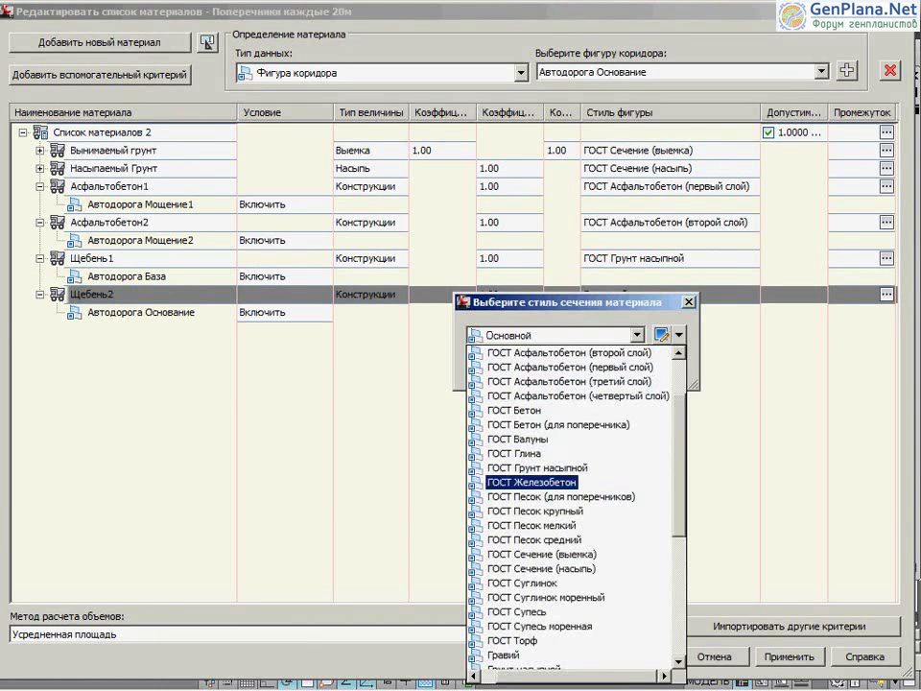
{"action": "scroll", "coordinate": [571, 509], "scroll_direction": "up", "scroll_amount": 2}
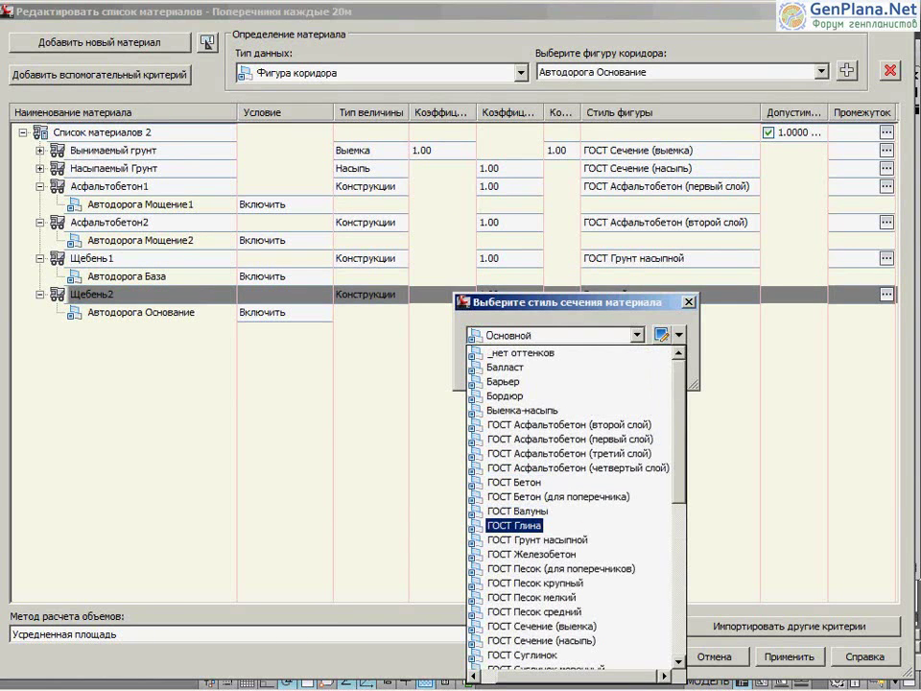
{"action": "left_click", "coordinate": [534, 539]}
{"action": "key", "text": "Return"}
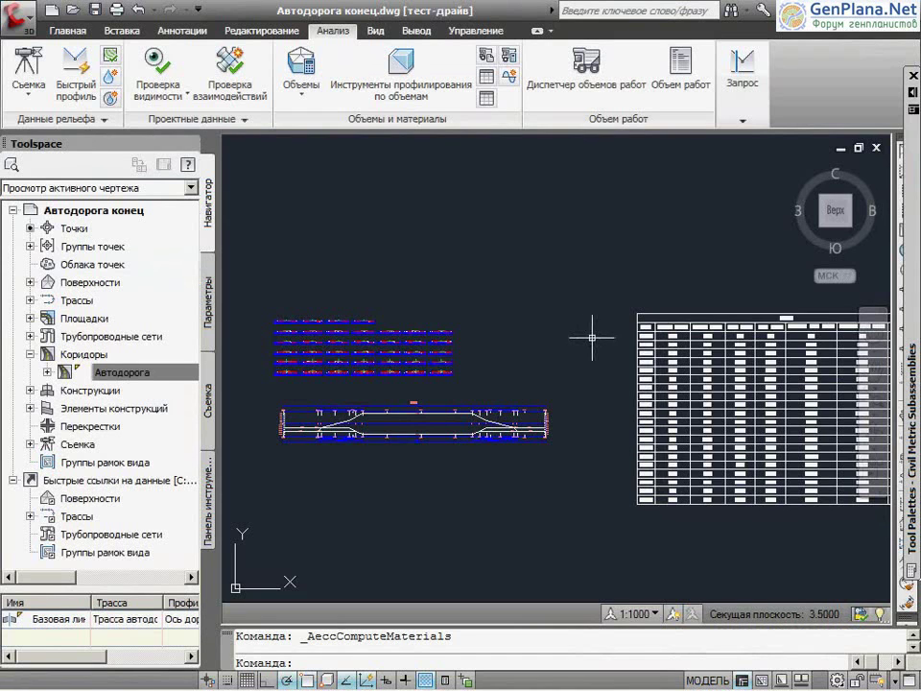
Create a material volume table for Асфальтобетон1 and place it in empty space
{"action": "middle_click_drag", "start_coordinate": [585, 338], "coordinate": [279, 320]}
{"action": "left_click", "coordinate": [487, 98]}
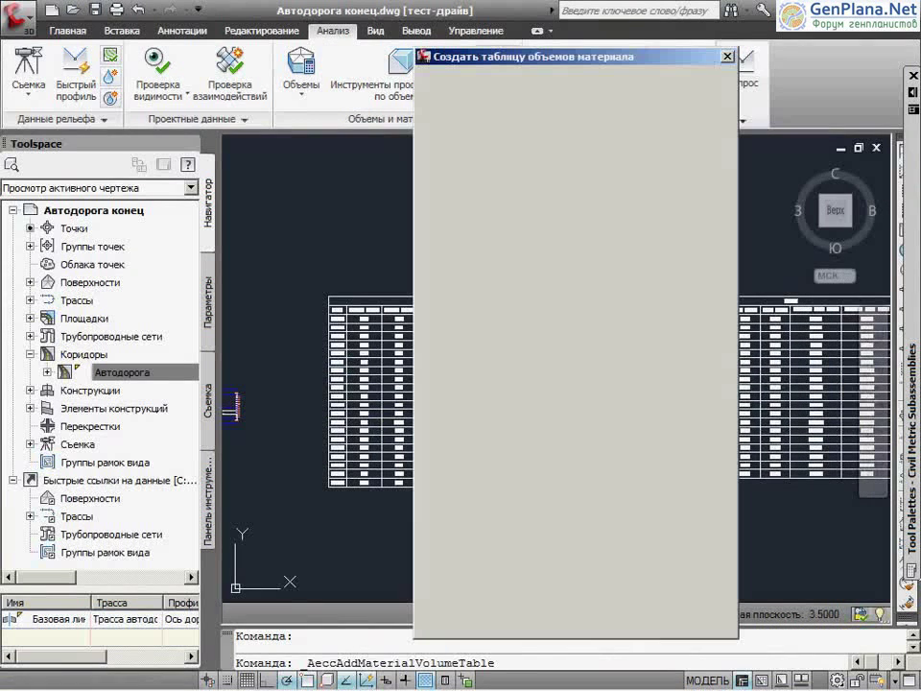
{"action": "left_click", "coordinate": [433, 365]}
{"action": "left_click", "coordinate": [461, 404]}
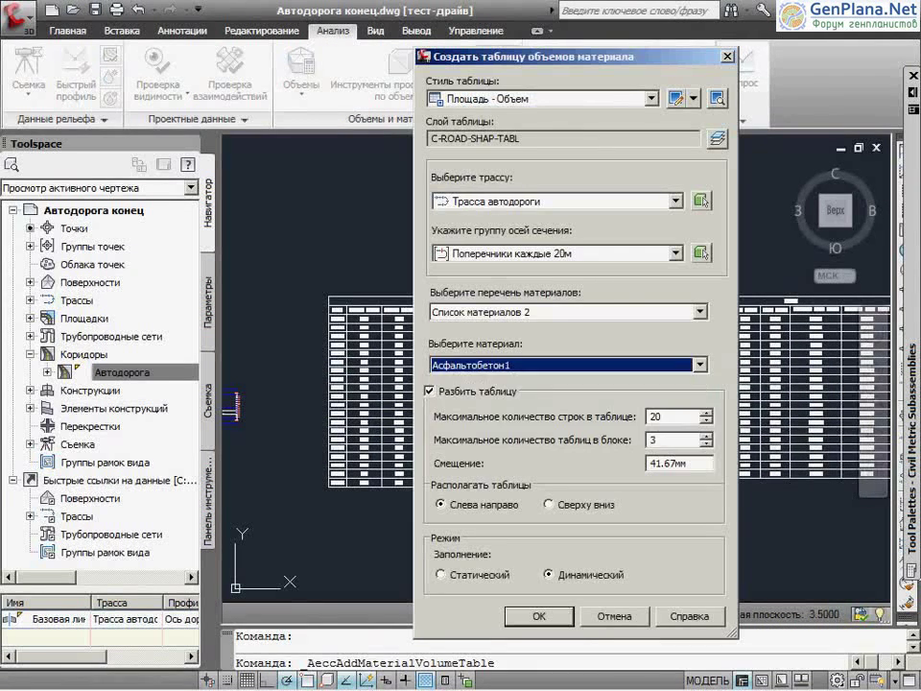
{"action": "key", "text": "Return"}
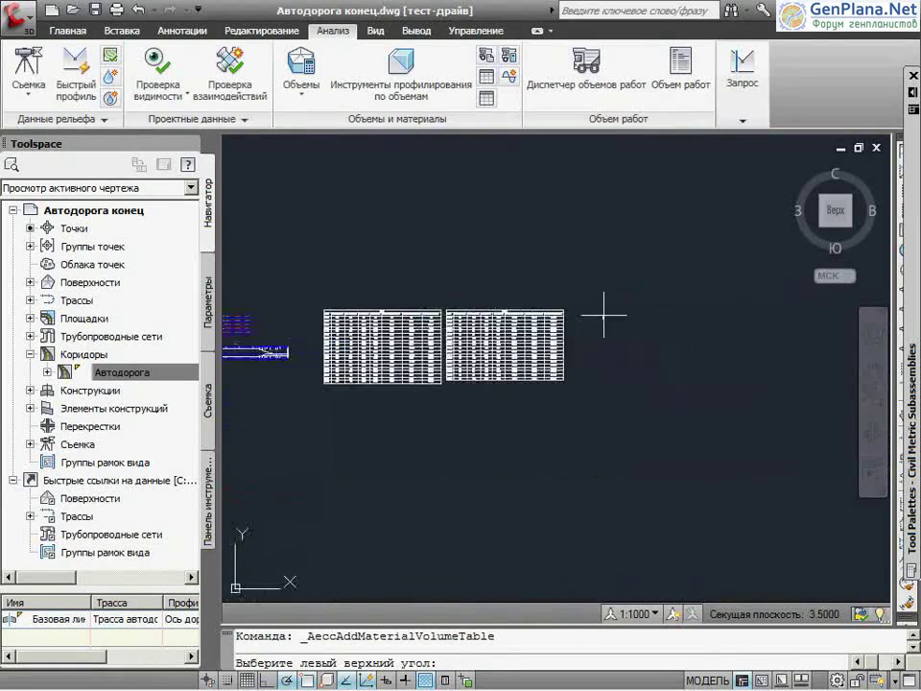
{"action": "left_click", "coordinate": [609, 303]}
Pan through the Асфальтобетон1 table's stations and back to the preceding table
{"action": "scroll", "coordinate": [603, 341], "scroll_direction": "up", "scroll_amount": 5}
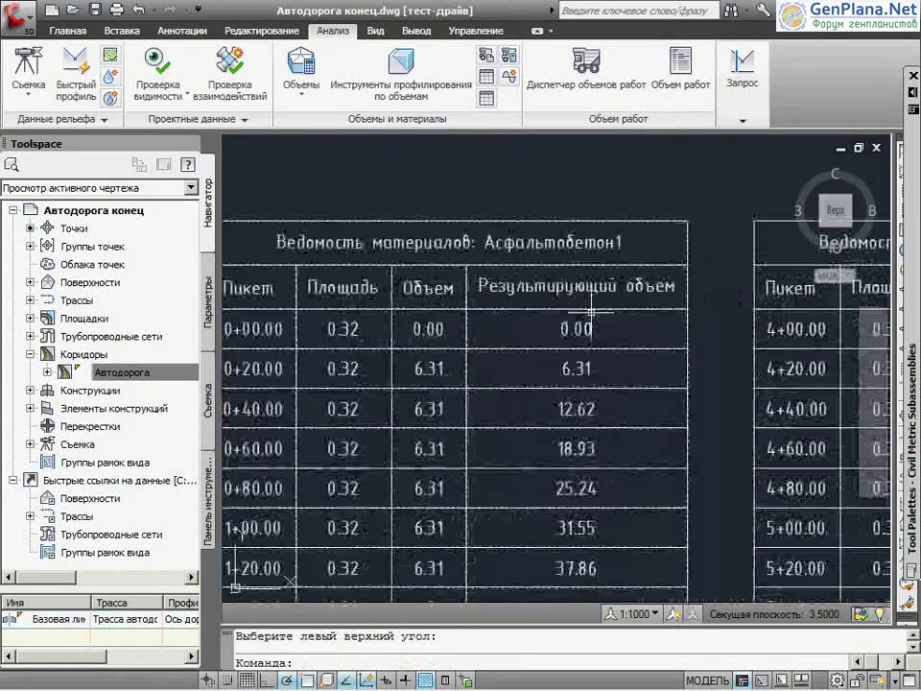
{"action": "middle_click_drag", "start_coordinate": [603, 341], "coordinate": [613, 287]}
{"action": "middle_click_drag", "start_coordinate": [596, 360], "coordinate": [495, 345]}
{"action": "middle_click_drag", "start_coordinate": [773, 600], "coordinate": [645, 403]}
{"action": "middle_click_drag", "start_coordinate": [858, 562], "coordinate": [559, 364]}
{"action": "middle_click_drag", "start_coordinate": [241, 596], "coordinate": [241, 442]}
{"action": "middle_click_drag", "start_coordinate": [518, 184], "coordinate": [529, 484]}
{"action": "mouse_move", "coordinate": [493, 252]}
{"action": "middle_mouse_down"}
{"action": "mouse_move", "coordinate": [493, 304]}
{"action": "mouse_move", "coordinate": [520, 434]}
{"action": "middle_mouse_up"}
{"action": "mouse_move", "coordinate": [455, 192]}
{"action": "middle_mouse_down"}
{"action": "mouse_move", "coordinate": [488, 338]}
{"action": "mouse_move", "coordinate": [852, 358]}
{"action": "middle_mouse_up"}
{"action": "scroll", "coordinate": [456, 342], "scroll_direction": "down", "scroll_amount": 2}
{"action": "scroll", "coordinate": [456, 342], "scroll_direction": "down", "scroll_amount": 2}
{"action": "middle_click_drag", "start_coordinate": [230, 201], "coordinate": [514, 181]}
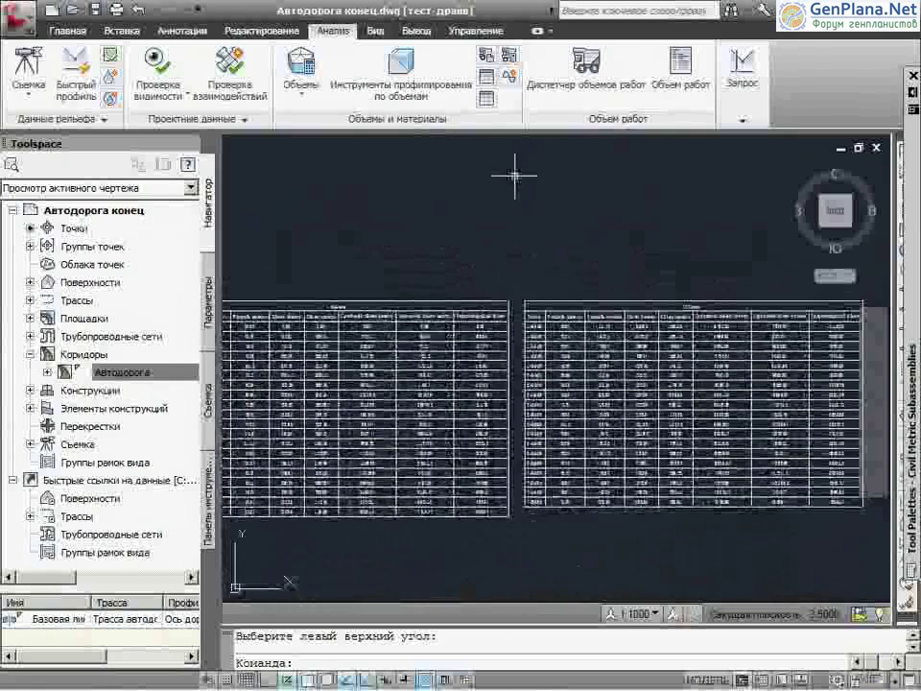
Split the drawing area into two horizontal viewports (Два ВЭ: горизонтально)
{"action": "left_click", "coordinate": [375, 30]}
{"action": "left_click", "coordinate": [451, 55]}
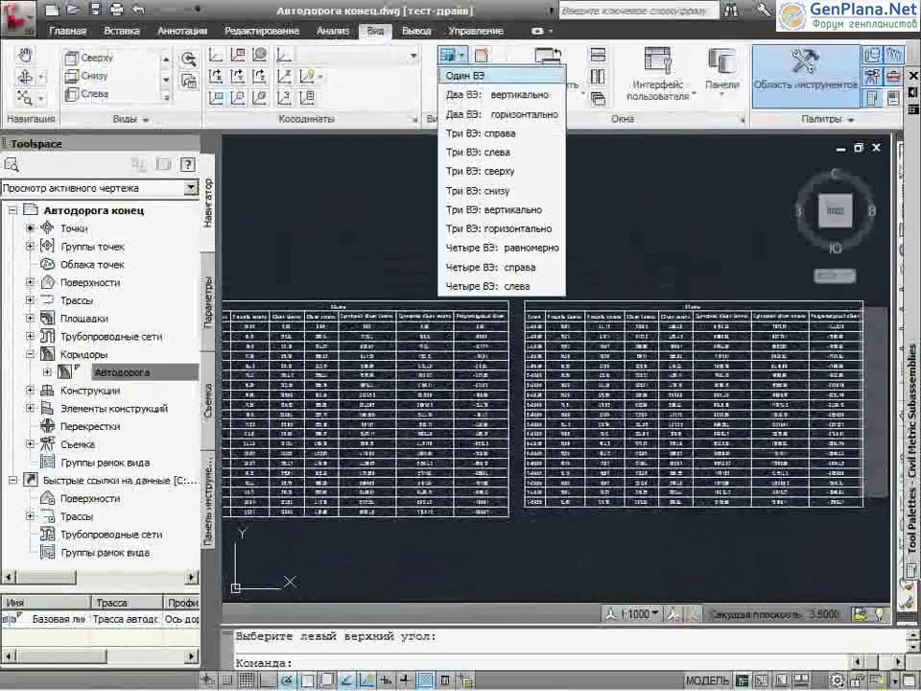
{"action": "left_click", "coordinate": [499, 114]}
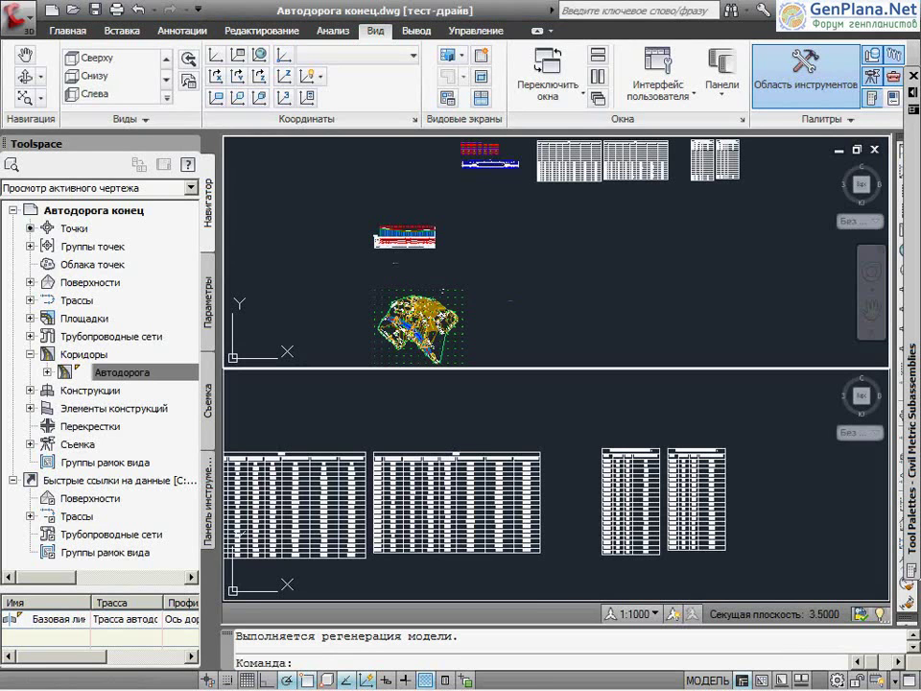
Zoom one viewport onto the road assembly and select the left ditch subassembly
{"action": "middle_click_drag", "start_coordinate": [538, 250], "coordinate": [483, 291]}
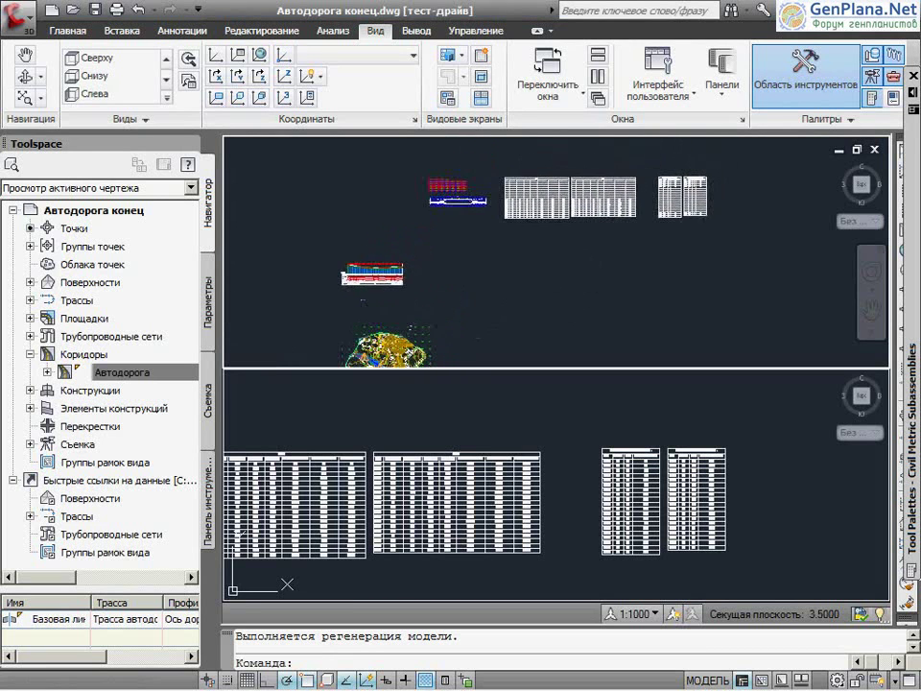
{"action": "scroll", "coordinate": [549, 491], "scroll_direction": "up", "scroll_amount": 5}
{"action": "scroll", "coordinate": [552, 494], "scroll_direction": "up", "scroll_amount": 3}
{"action": "scroll", "coordinate": [554, 498], "scroll_direction": "up", "scroll_amount": 2}
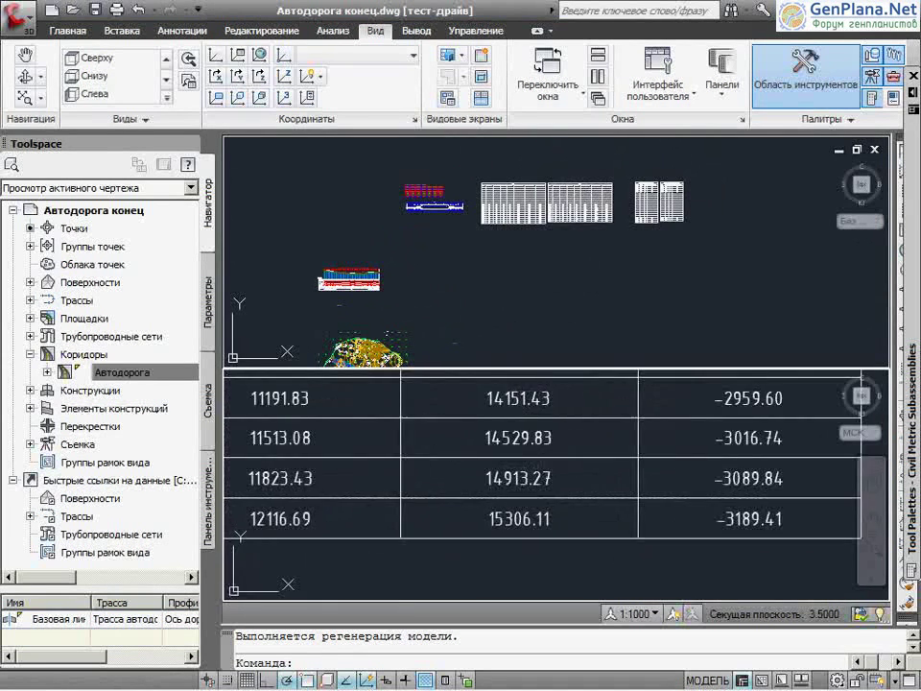
{"action": "scroll", "coordinate": [443, 333], "scroll_direction": "up", "scroll_amount": 3}
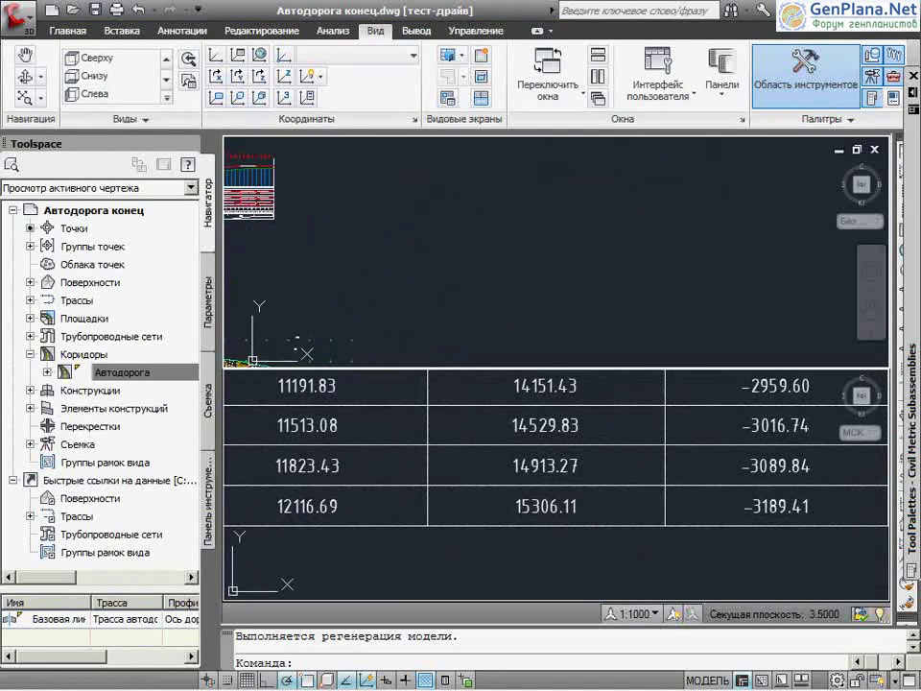
{"action": "scroll", "coordinate": [509, 269], "scroll_direction": "up", "scroll_amount": 3}
{"action": "scroll", "coordinate": [459, 217], "scroll_direction": "up", "scroll_amount": 2}
{"action": "scroll", "coordinate": [493, 272], "scroll_direction": "up", "scroll_amount": 2}
{"action": "scroll", "coordinate": [507, 292], "scroll_direction": "up", "scroll_amount": 2}
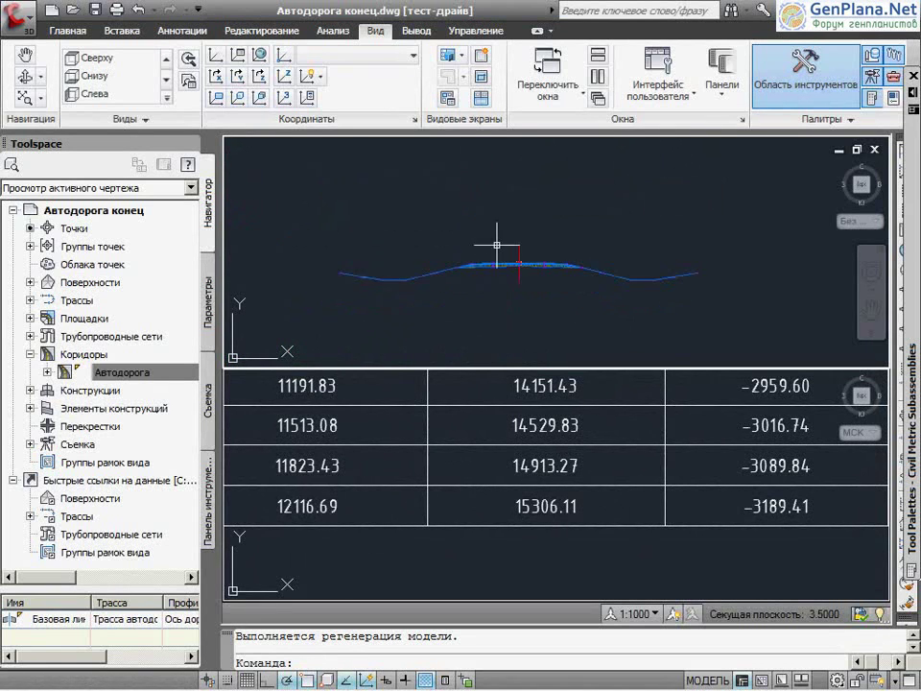
{"action": "scroll", "coordinate": [403, 283], "scroll_direction": "up", "scroll_amount": 3}
{"action": "left_click", "coordinate": [461, 266]}
{"action": "scroll", "coordinate": [514, 271], "scroll_direction": "down", "scroll_amount": 2}
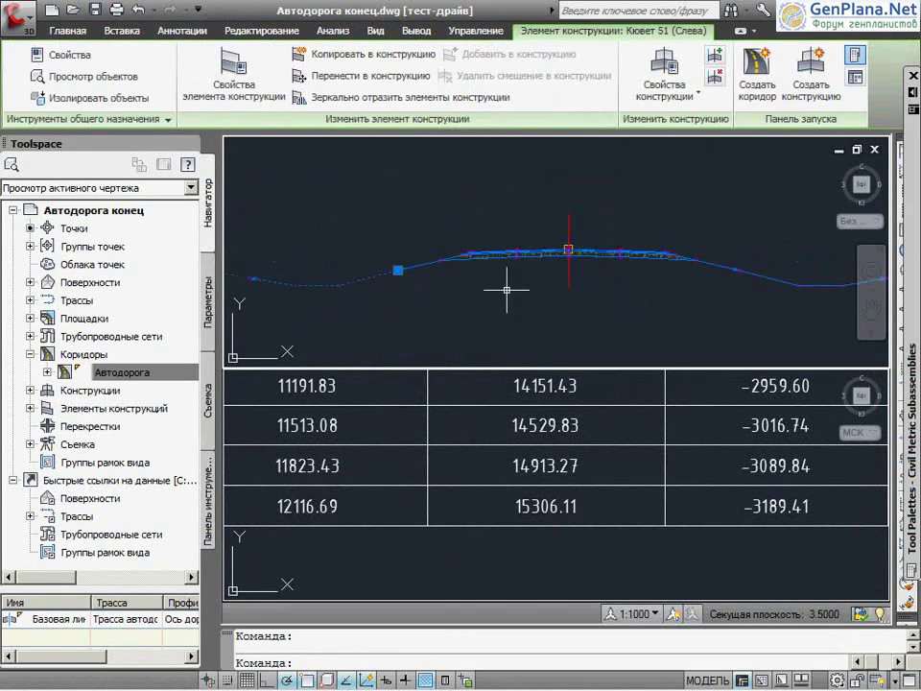
{"action": "scroll", "coordinate": [662, 300], "scroll_direction": "down", "scroll_amount": 1}
Set Ширина кювета 4.5 and Глубина кювета 1.1 for both ditch subassemblies in Properties
{"action": "left_click", "coordinate": [753, 288]}
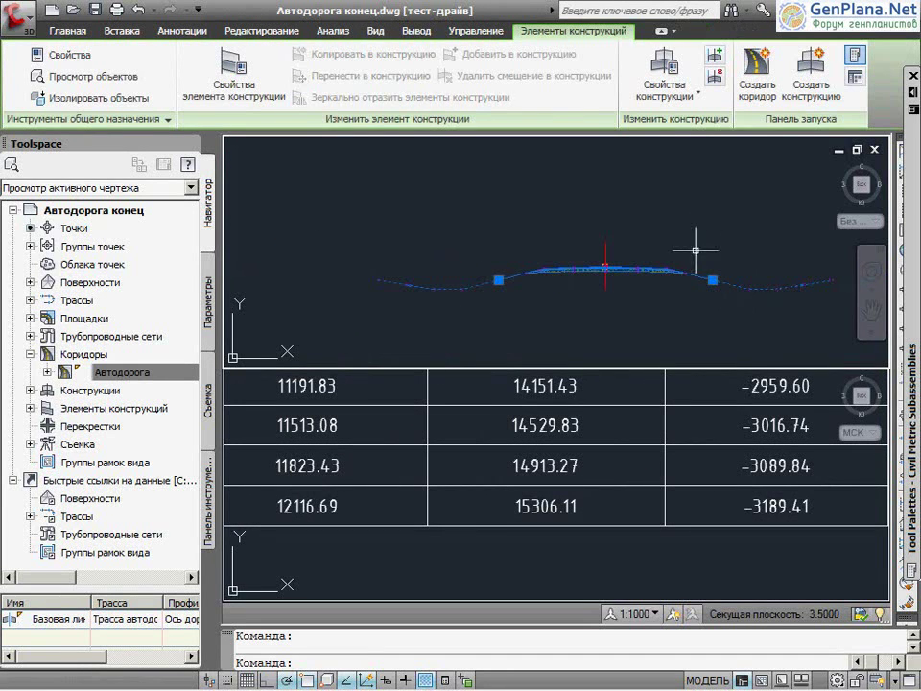
{"action": "right_click", "coordinate": [703, 256]}
{"action": "left_click", "coordinate": [747, 369]}
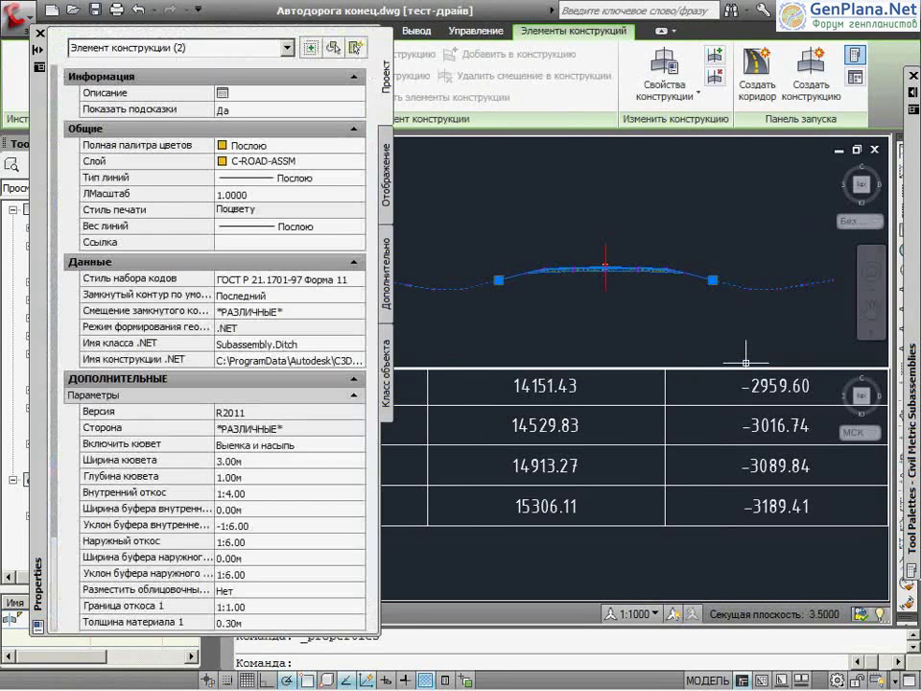
{"action": "left_click", "coordinate": [240, 460]}
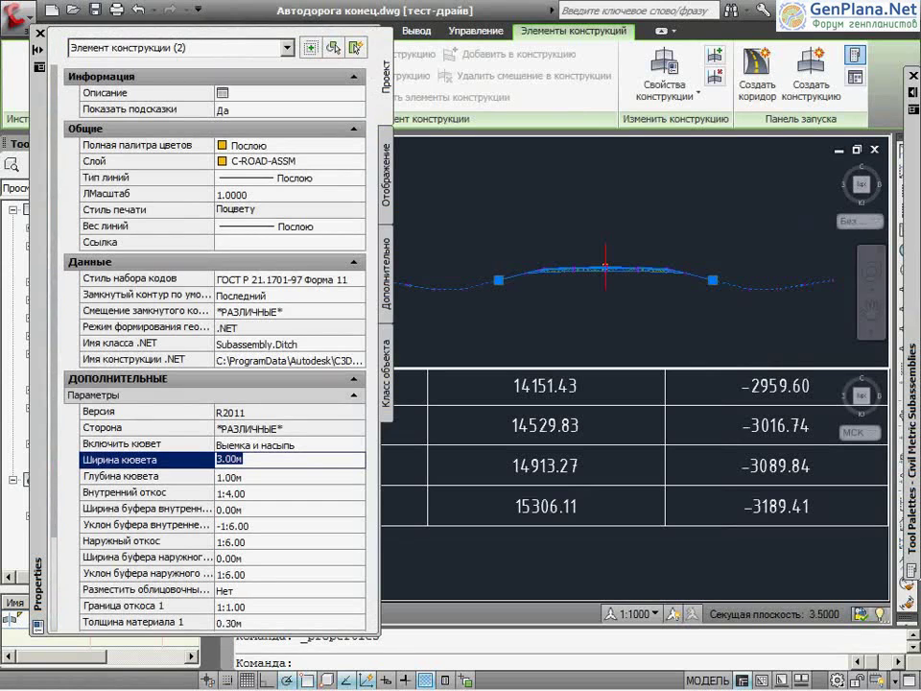
{"action": "type", "text": "4.5"}
{"action": "key", "text": "Tab"}
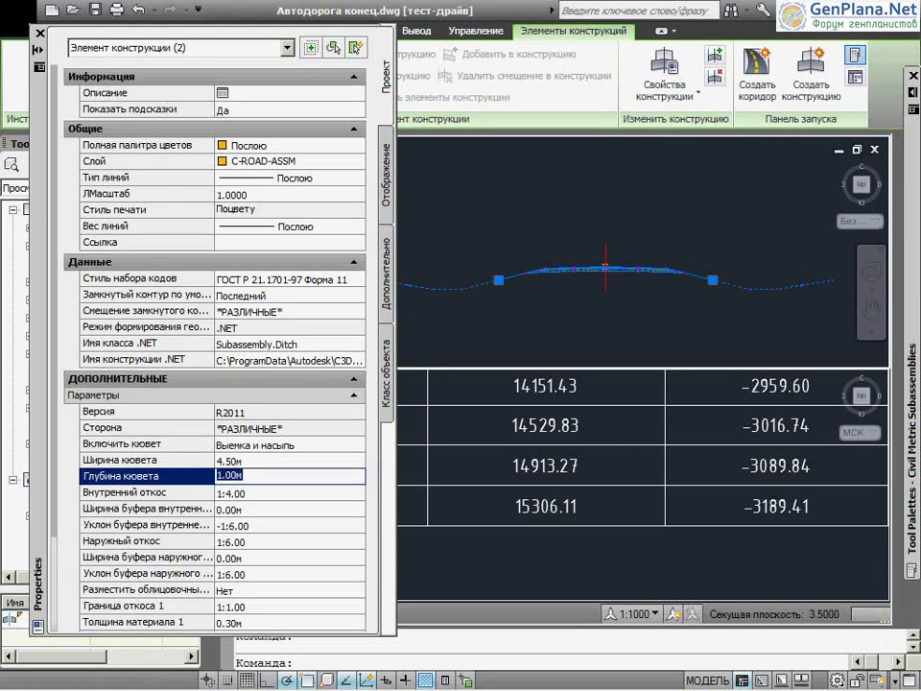
{"action": "type", "text": "1.1.1"}
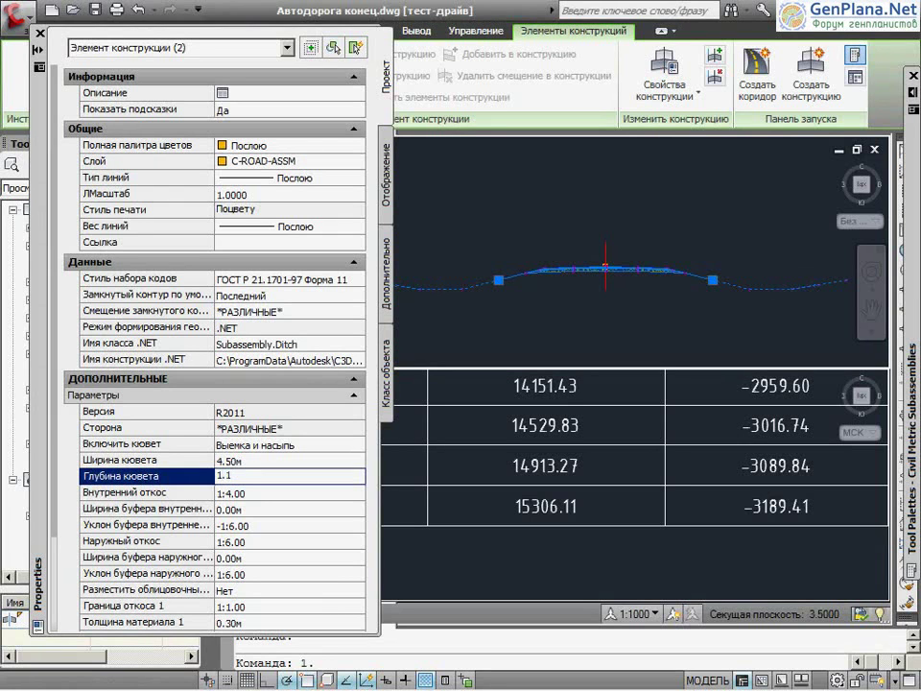
{"action": "key", "text": "Tab"}
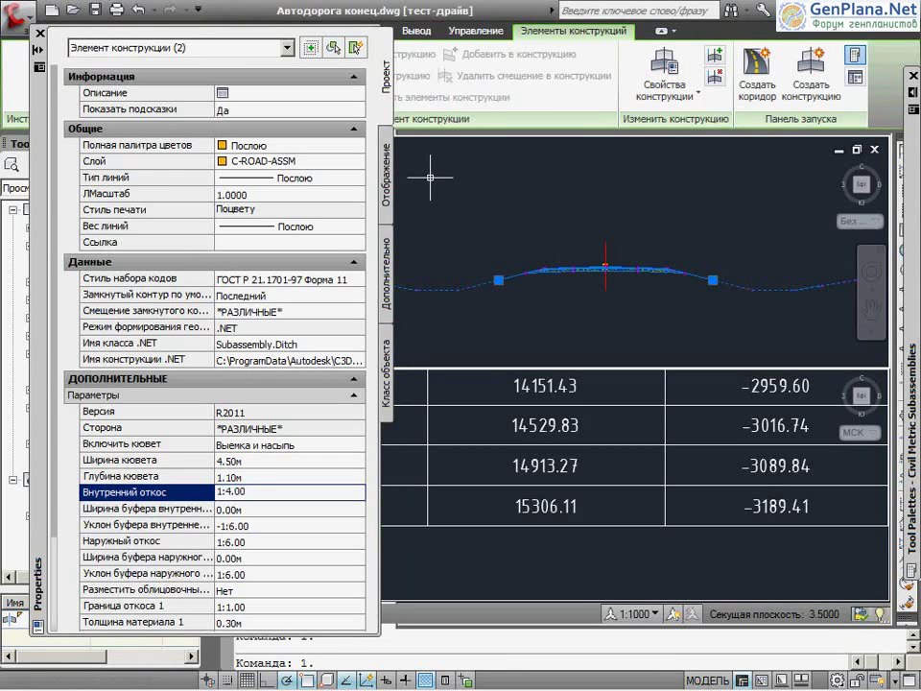
{"action": "key", "text": "ctrl+1"}
{"action": "right_click", "coordinate": [110, 373]}
Rebuild the Автодорога corridor, updating the volume table's net total to −3189.41
{"action": "left_click", "coordinate": [174, 434]}
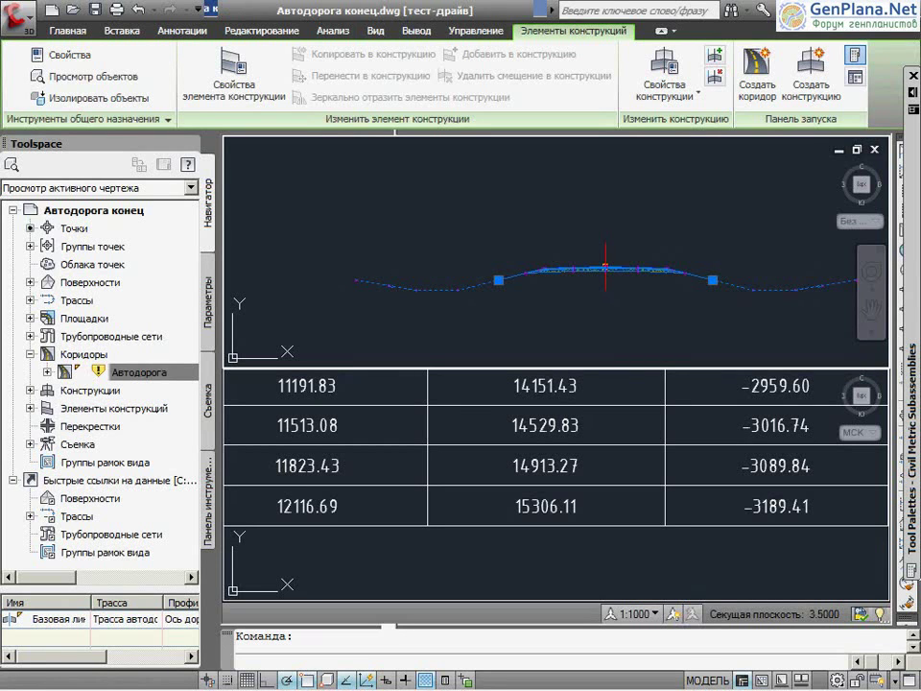
Clear the corridor selection and center the rebuilt cross-section and updated volume table in the top viewport
{"action": "key", "text": "Escape"}
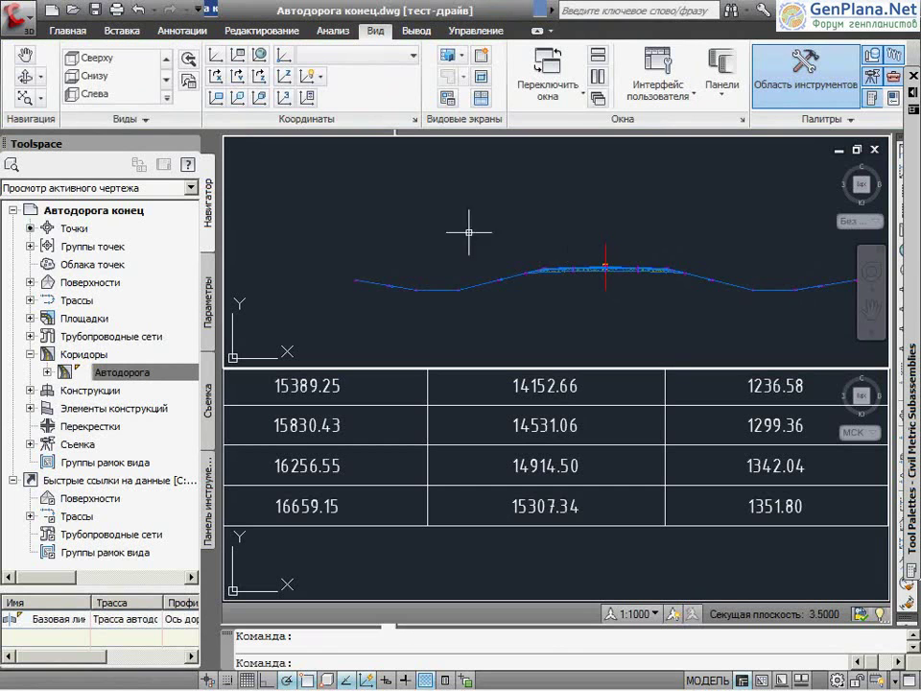
{"action": "scroll", "coordinate": [473, 240], "scroll_direction": "down", "scroll_amount": 3}
{"action": "middle_click_drag", "start_coordinate": [473, 237], "coordinate": [582, 312]}
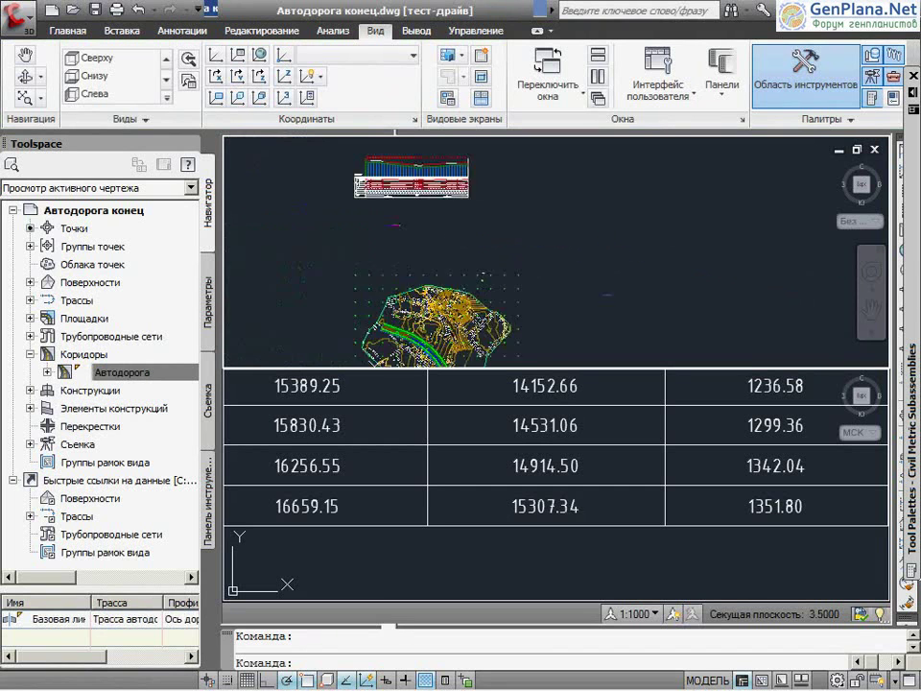
{"action": "scroll", "coordinate": [375, 248], "scroll_direction": "up", "scroll_amount": 3}
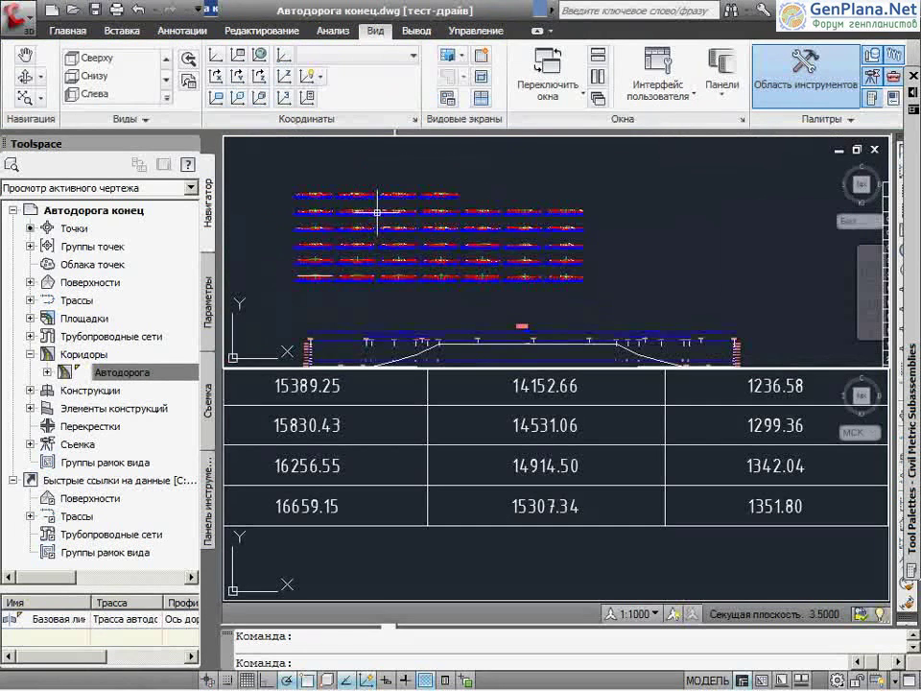
{"action": "scroll", "coordinate": [374, 254], "scroll_direction": "up", "scroll_amount": 4}
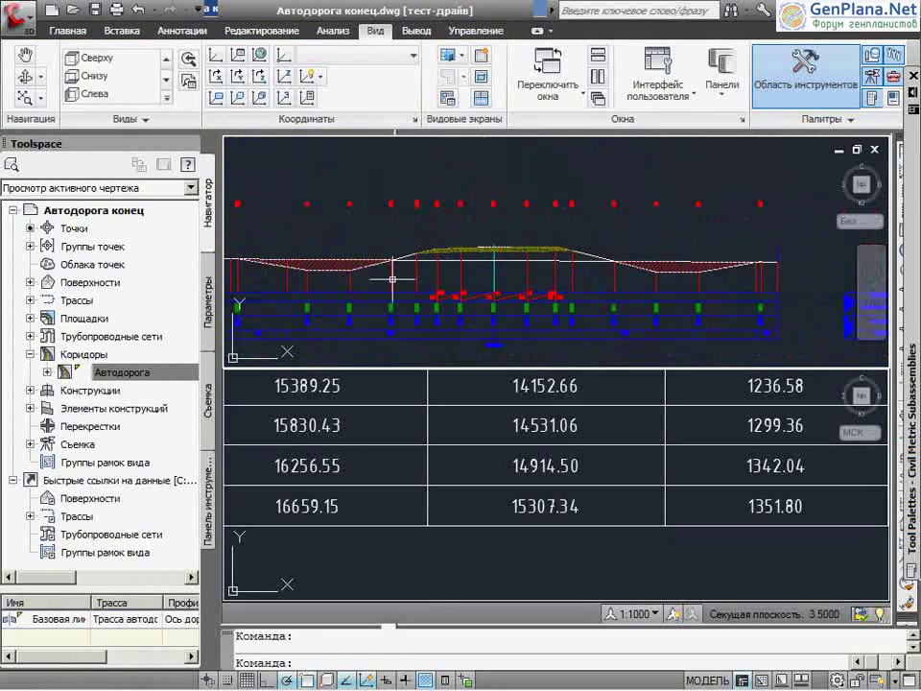
{"action": "middle_click_drag", "start_coordinate": [375, 258], "coordinate": [432, 248]}
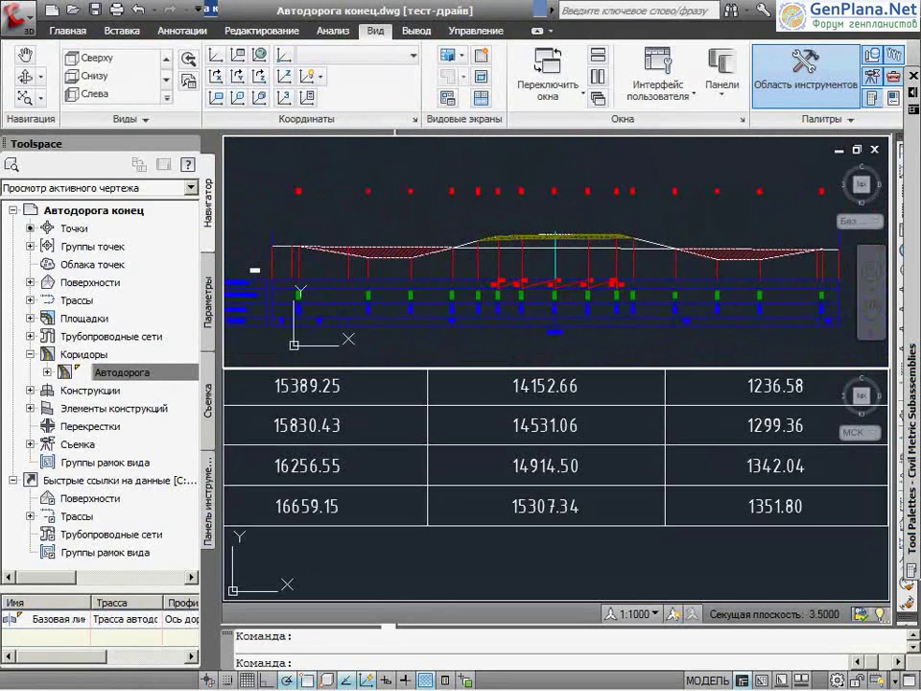